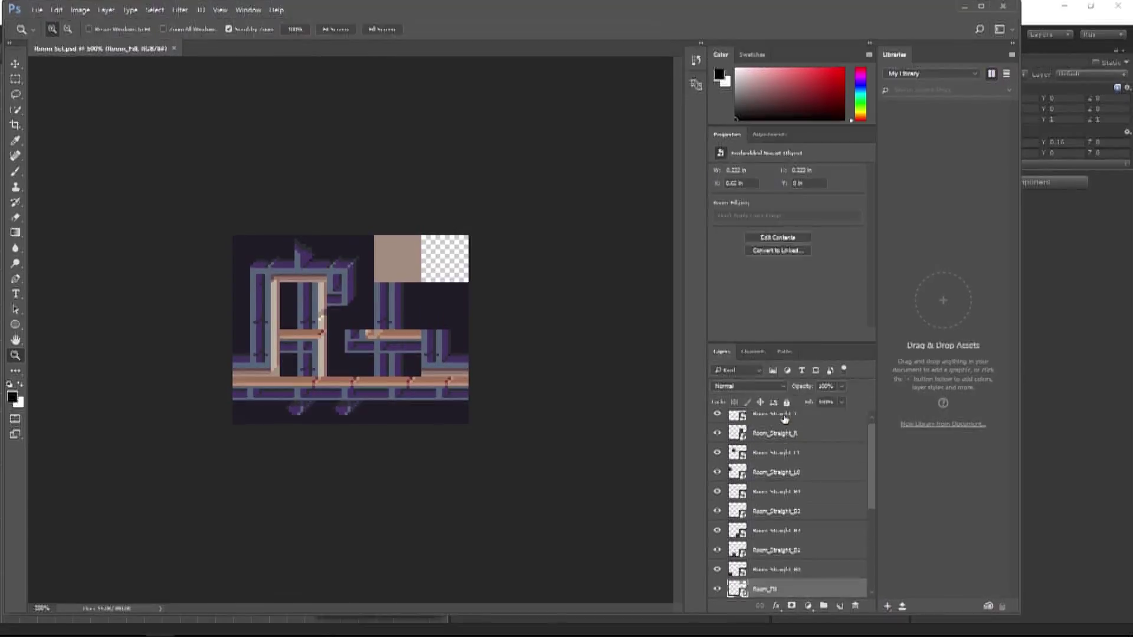
Step: Return to Unity from Photoshop and expand the Tile Asset folder to show the Room tile
{"action": "key", "text": "alt+Tab"}
{"action": "left_click", "coordinate": [784, 415]}
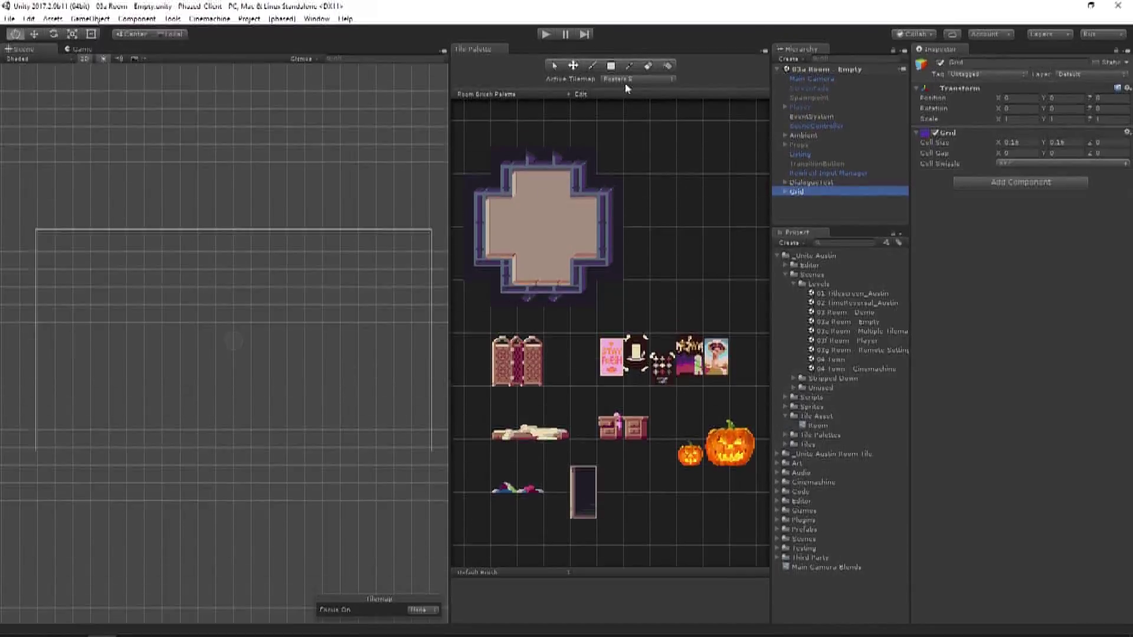
Step: Make Walls the active tilemap and select the Room rule tile to view its tiling rules
{"action": "left_click", "coordinate": [623, 80]}
{"action": "left_click", "coordinate": [632, 105]}
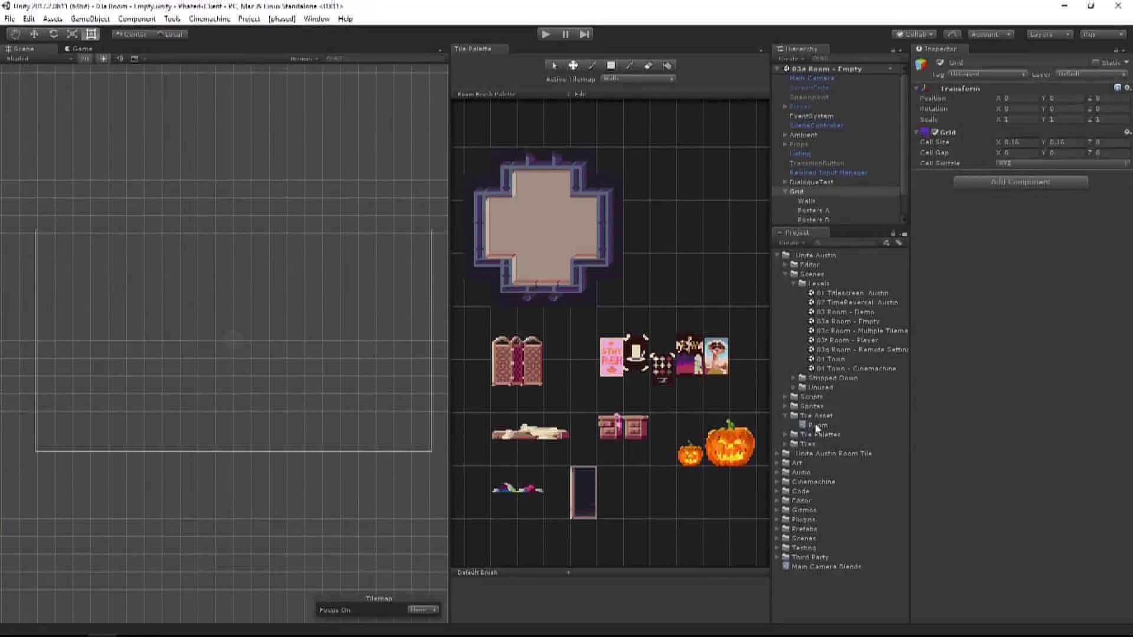
{"action": "left_click", "coordinate": [817, 425]}
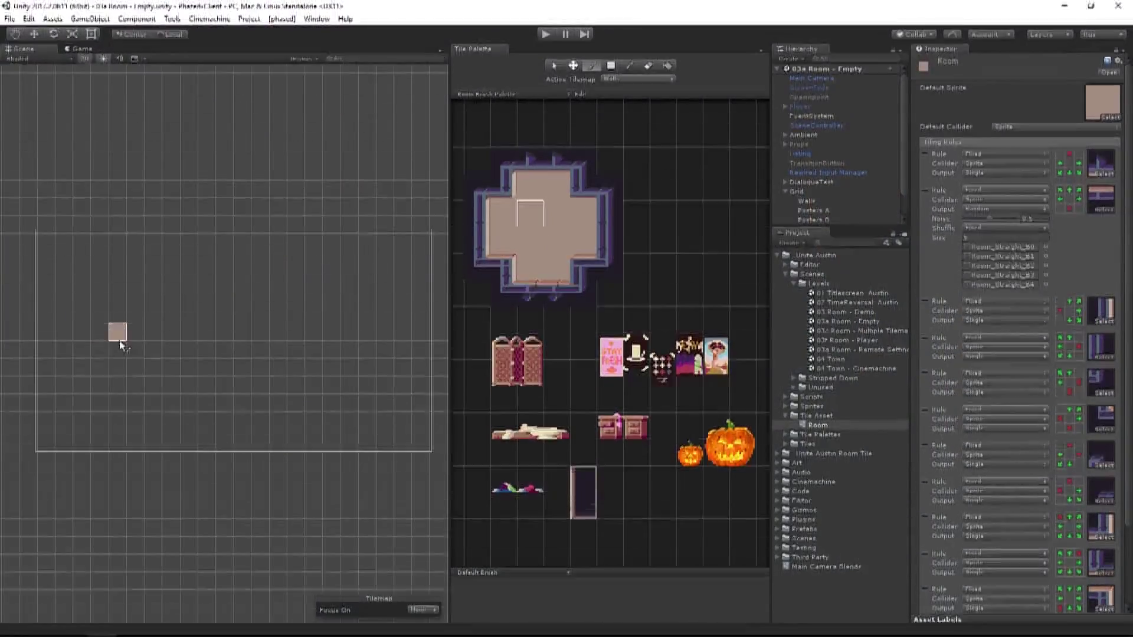
Step: Box-fill a wide Room-tile room with a stepped top-left section, then make Posters A active
{"action": "mouse_move", "coordinate": [81, 367]}
{"action": "left_mouse_down"}
{"action": "mouse_move", "coordinate": [96, 405]}
{"action": "mouse_move", "coordinate": [103, 367]}
{"action": "mouse_move", "coordinate": [114, 367]}
{"action": "mouse_move", "coordinate": [117, 401]}
{"action": "mouse_move", "coordinate": [100, 354]}
{"action": "mouse_move", "coordinate": [81, 351]}
{"action": "mouse_move", "coordinate": [132, 371]}
{"action": "left_mouse_up"}
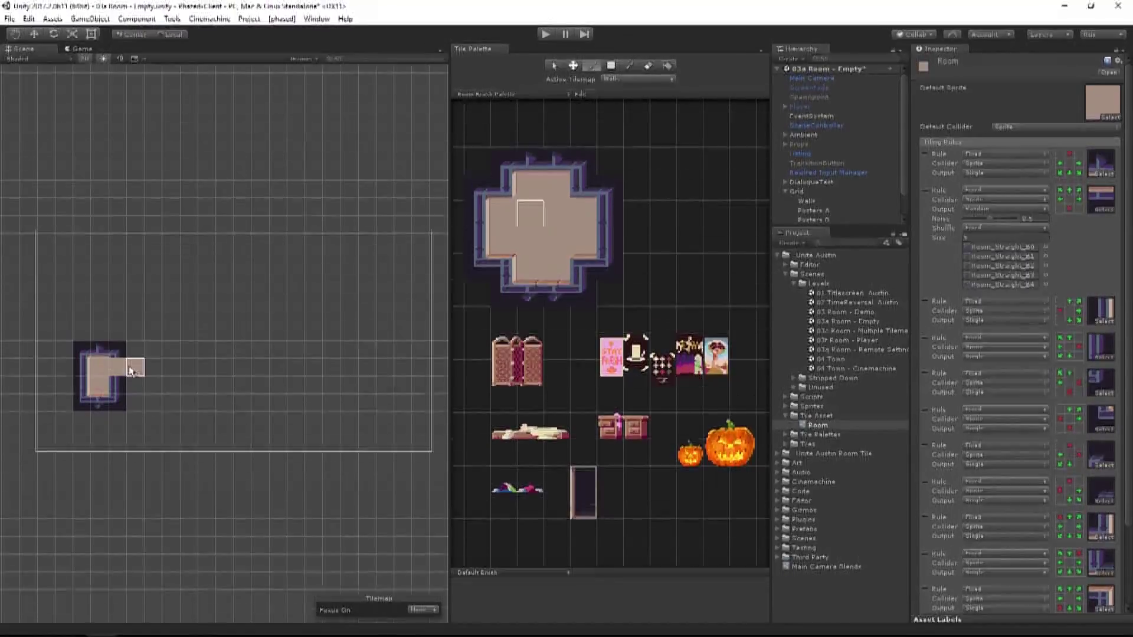
{"action": "left_click", "coordinate": [610, 66]}
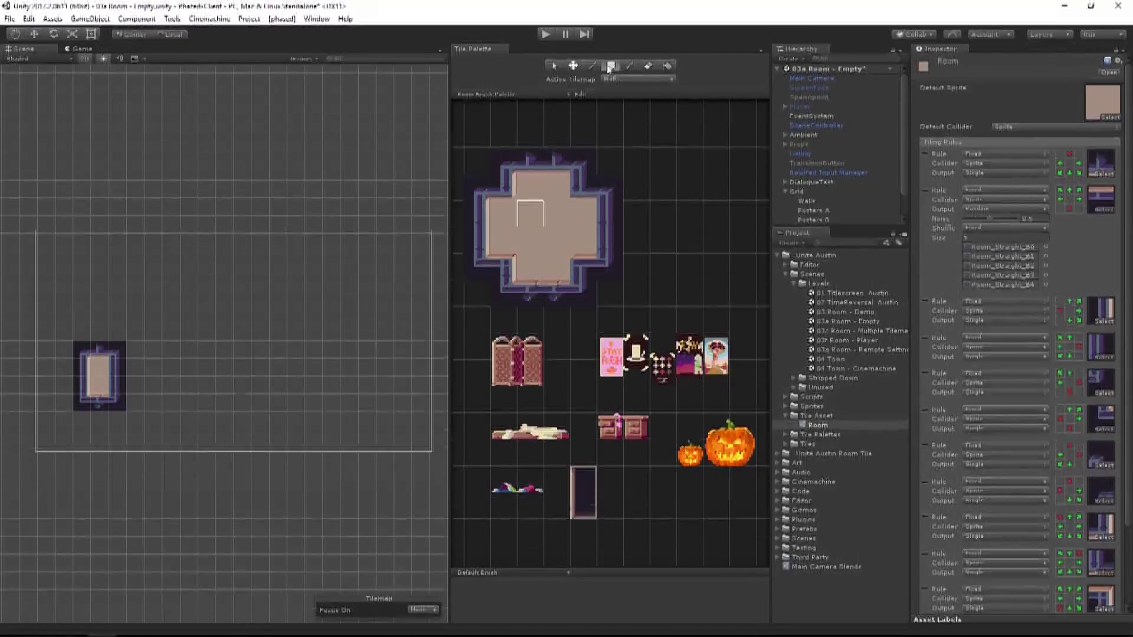
{"action": "mouse_move", "coordinate": [95, 330]}
{"action": "left_mouse_down"}
{"action": "mouse_move", "coordinate": [154, 385]}
{"action": "mouse_move", "coordinate": [152, 406]}
{"action": "left_mouse_up"}
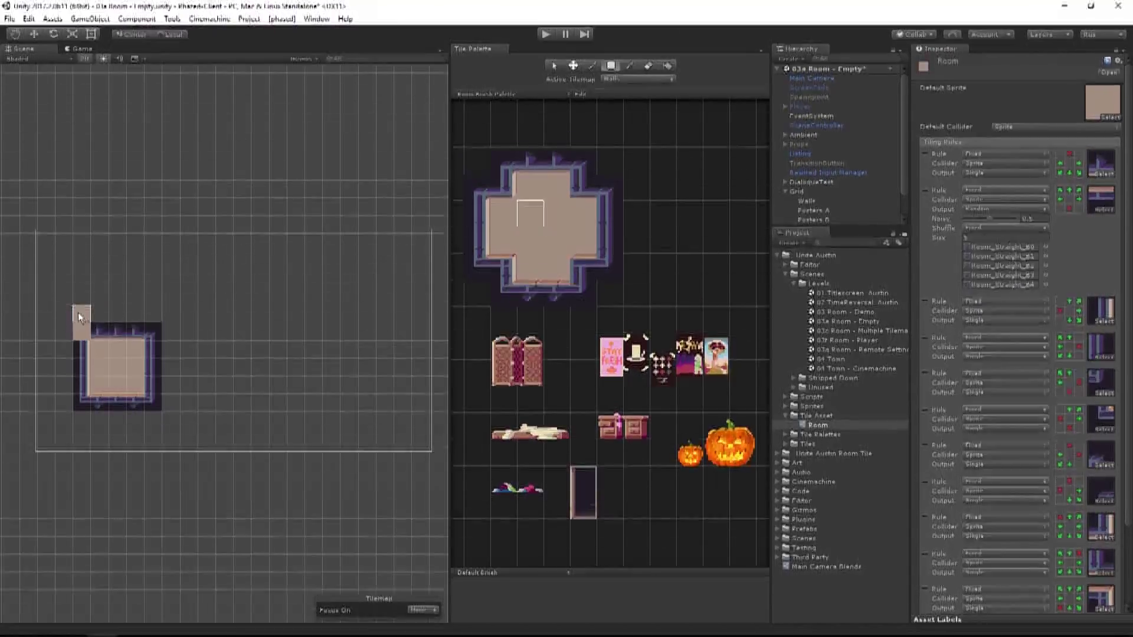
{"action": "left_click_drag", "start_coordinate": [118, 277], "coordinate": [378, 409]}
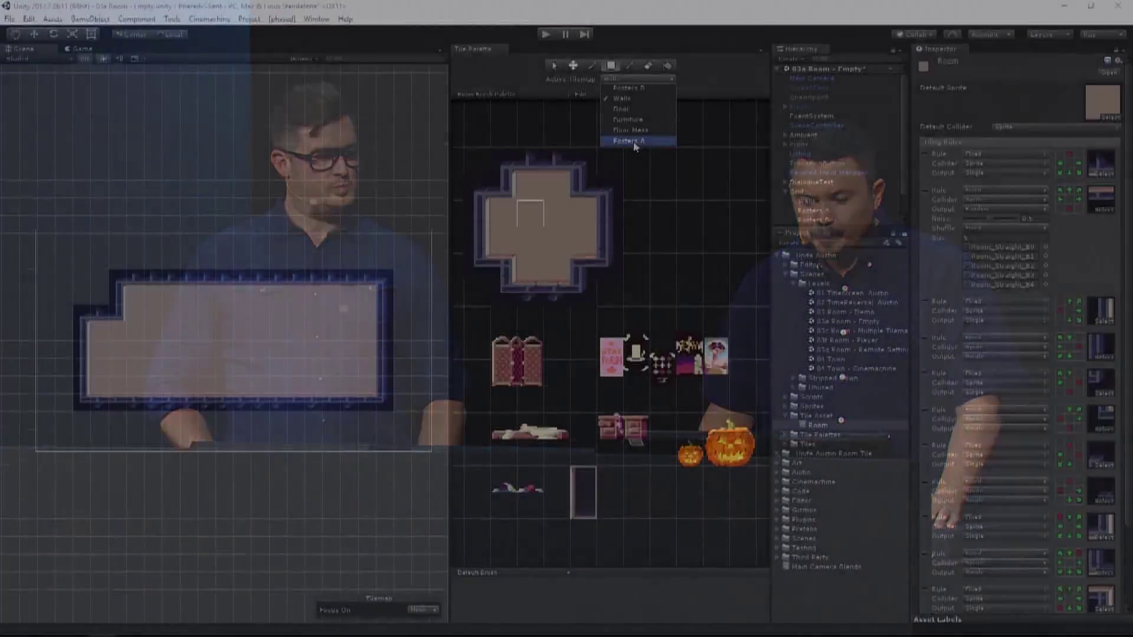
{"action": "left_click", "coordinate": [632, 141]}
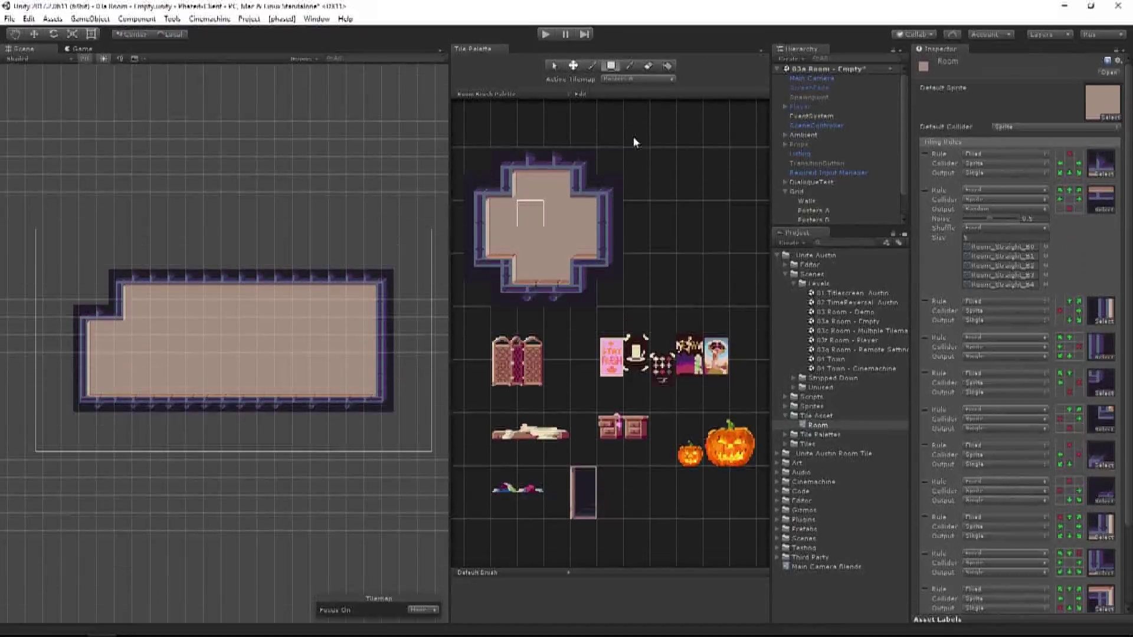
Step: Stamp the poster and candle on Posters A and two right-hand posters on Posters B
{"action": "key", "text": "i"}
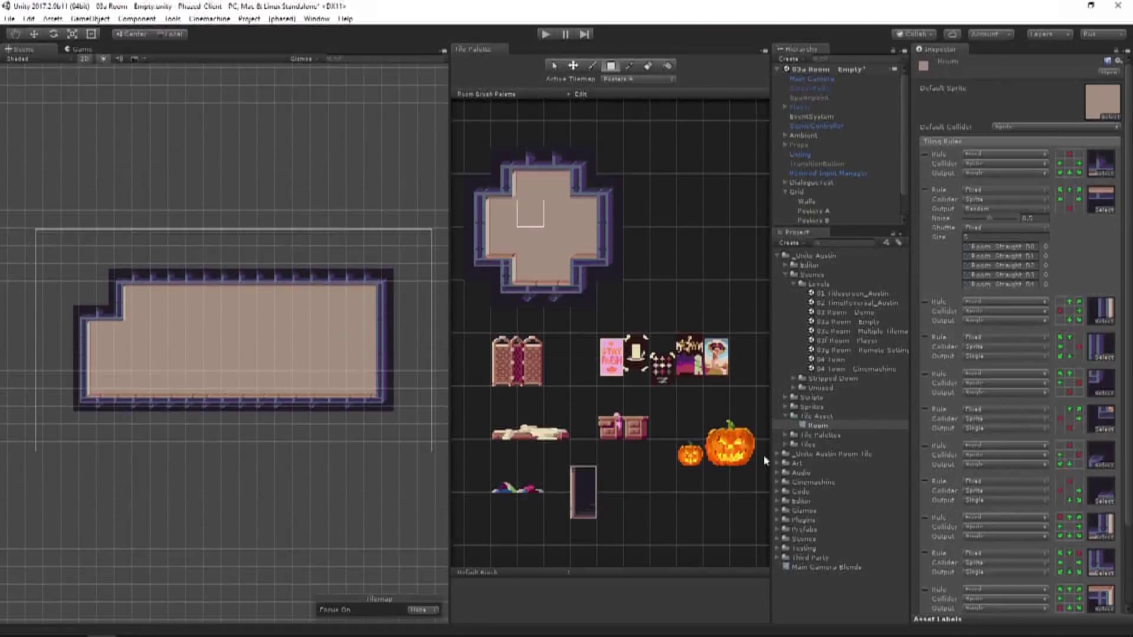
{"action": "left_click_drag", "start_coordinate": [602, 339], "coordinate": [672, 383]}
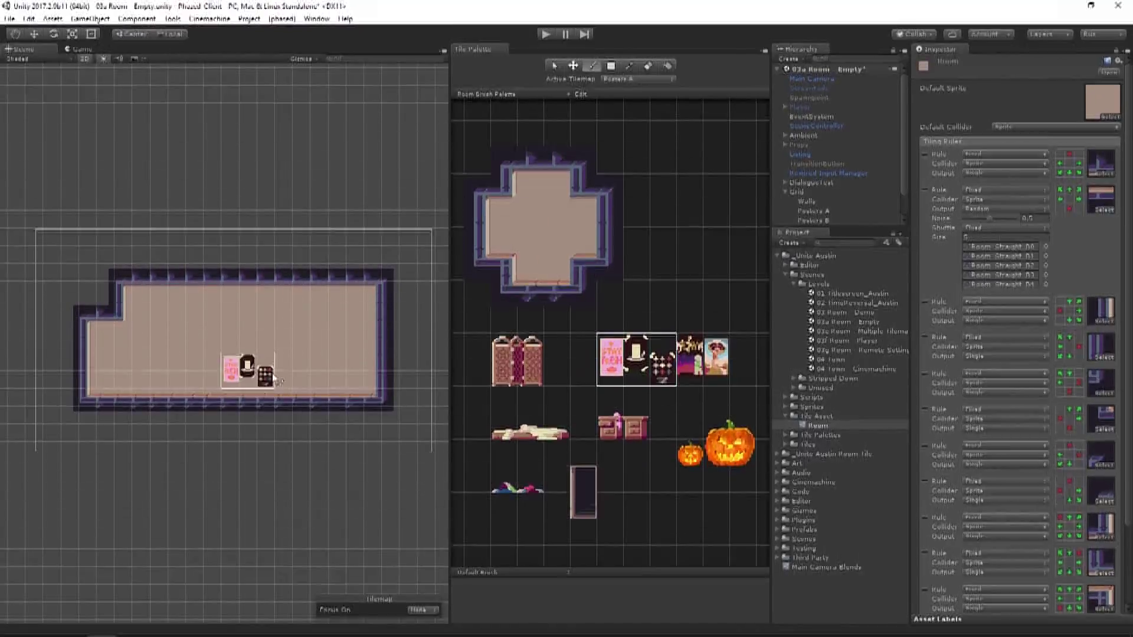
{"action": "left_click", "coordinate": [301, 368]}
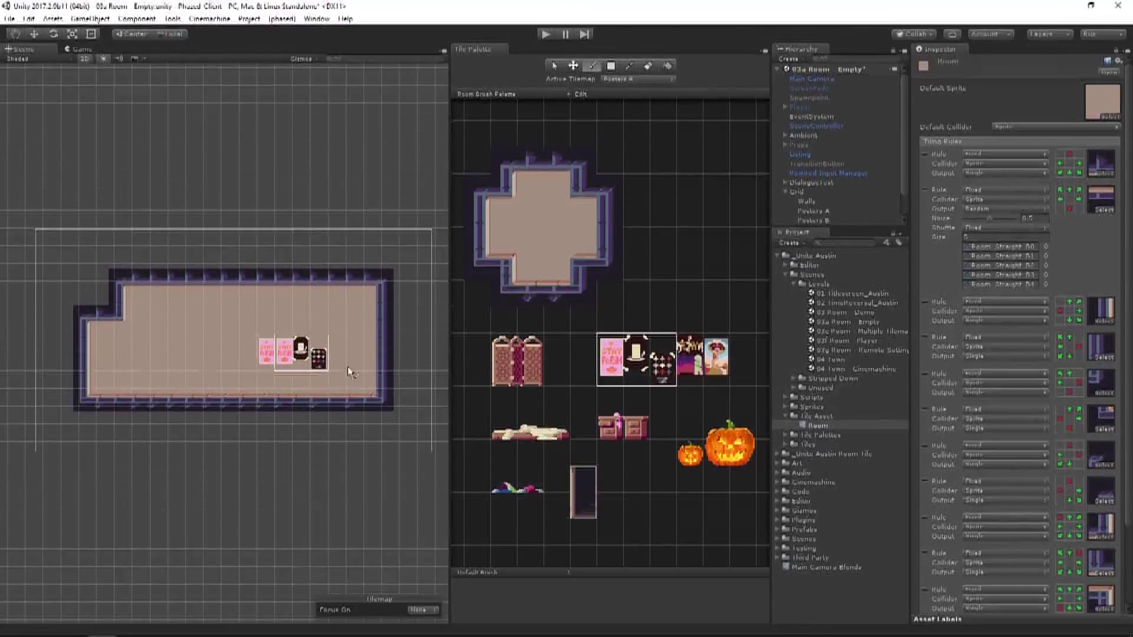
{"action": "left_click_drag", "start_coordinate": [684, 342], "coordinate": [723, 377]}
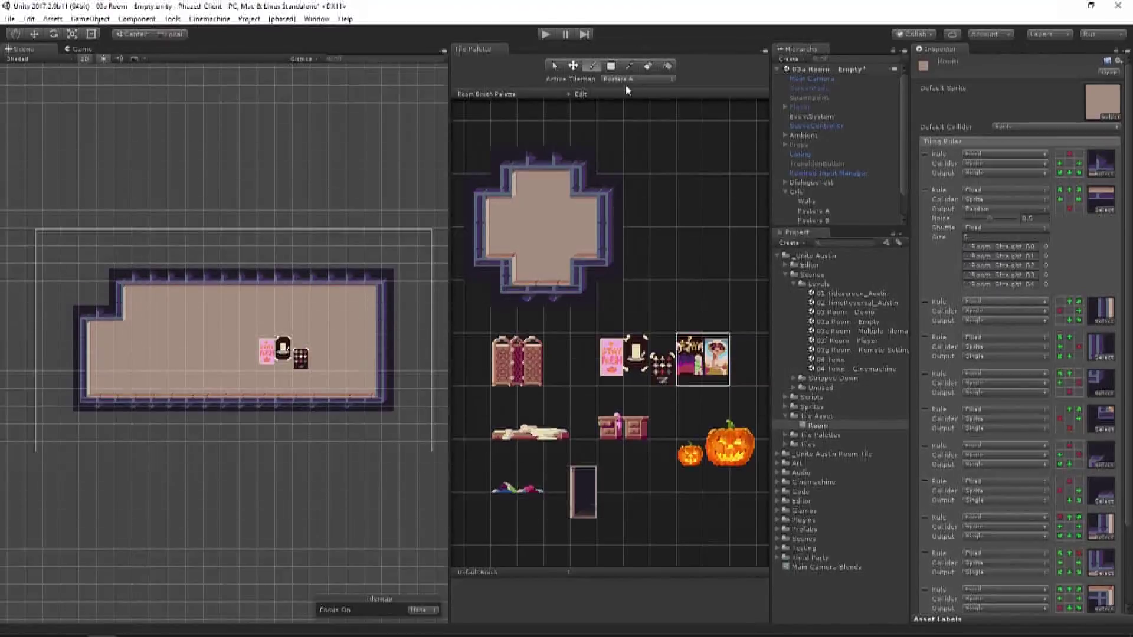
{"action": "left_click", "coordinate": [636, 79]}
{"action": "left_click", "coordinate": [639, 87]}
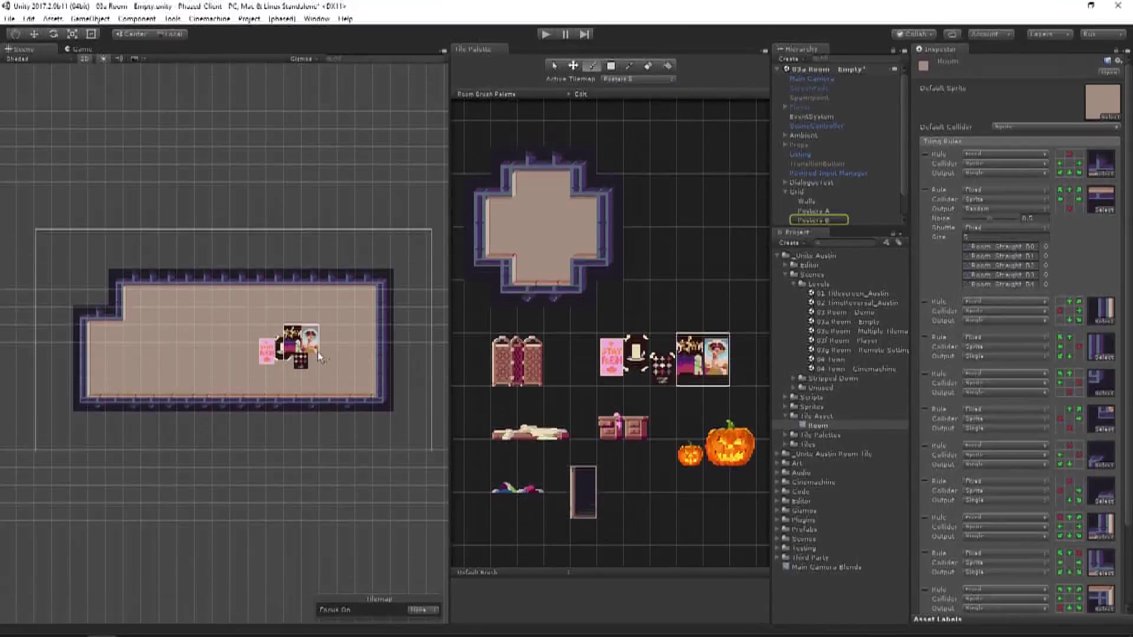
{"action": "left_click", "coordinate": [334, 358]}
{"action": "scroll", "coordinate": [336, 354], "scroll_direction": "up", "scroll_amount": 2}
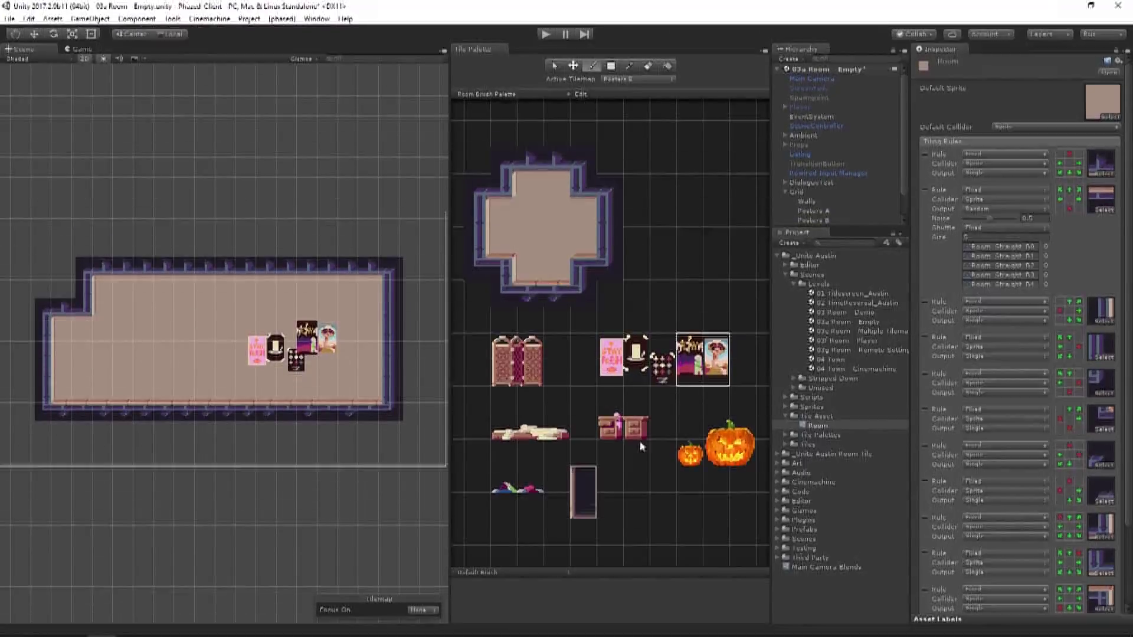
Step: Place a rug and a drawer on the room floor using the Furniture tilemap
{"action": "left_click", "coordinate": [638, 80]}
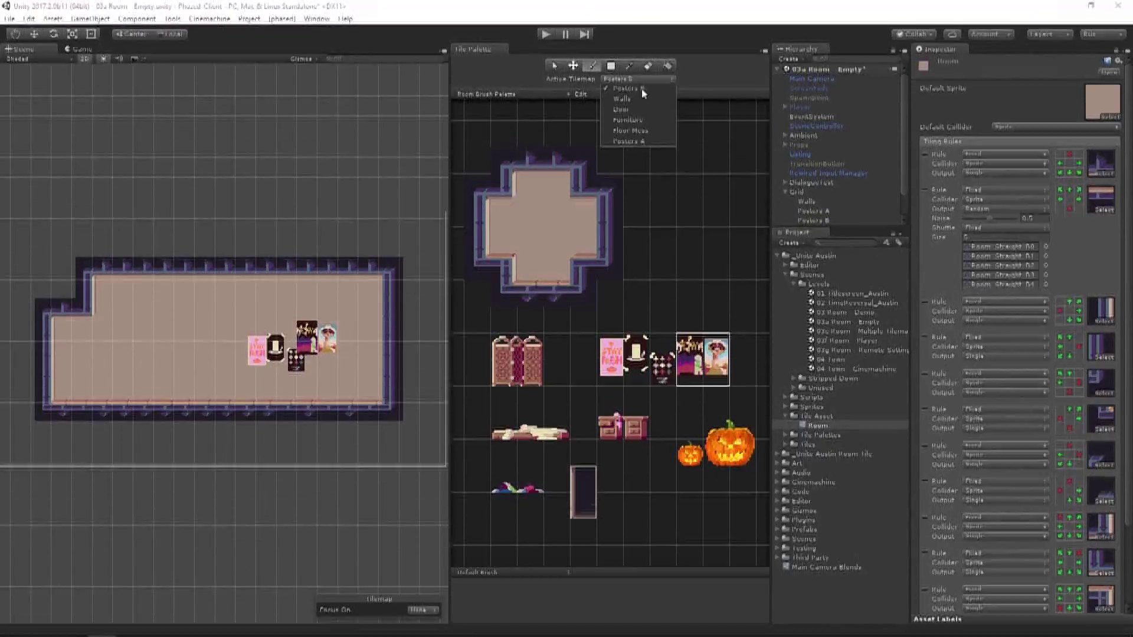
{"action": "left_click", "coordinate": [647, 120]}
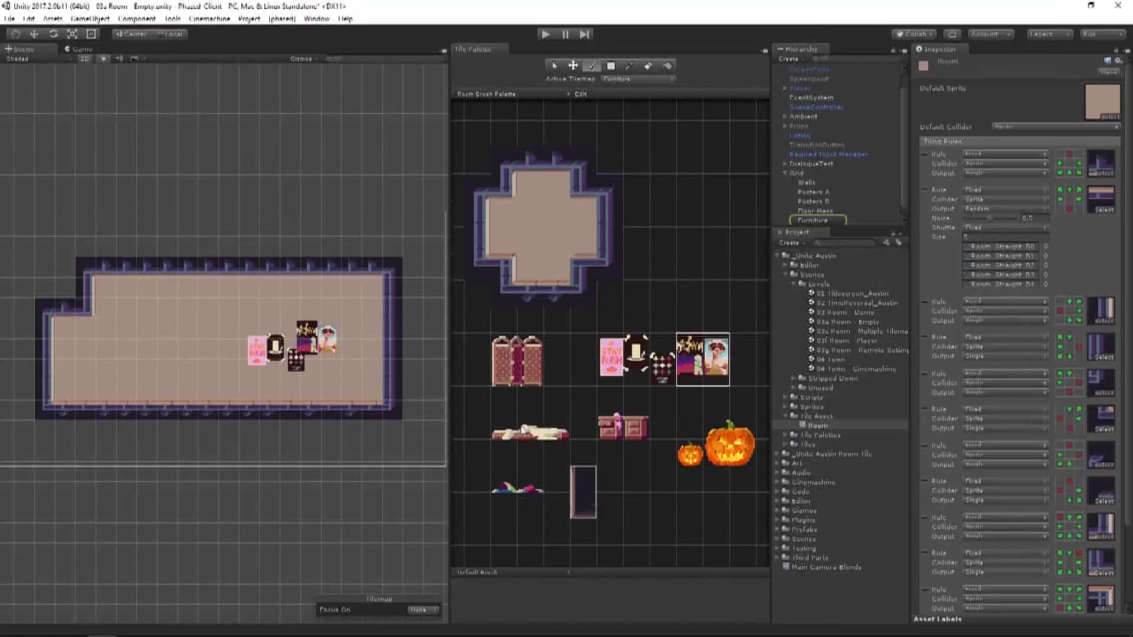
{"action": "left_click_drag", "start_coordinate": [494, 416], "coordinate": [565, 432]}
{"action": "left_click", "coordinate": [290, 397]}
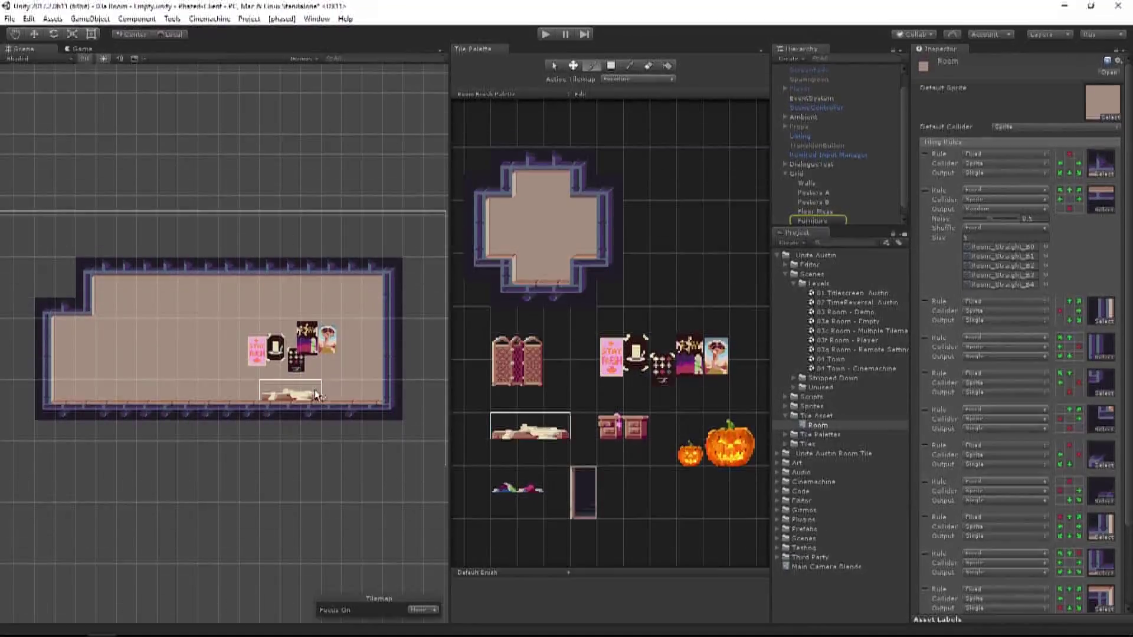
{"action": "left_click", "coordinate": [637, 425]}
{"action": "left_click", "coordinate": [331, 391]}
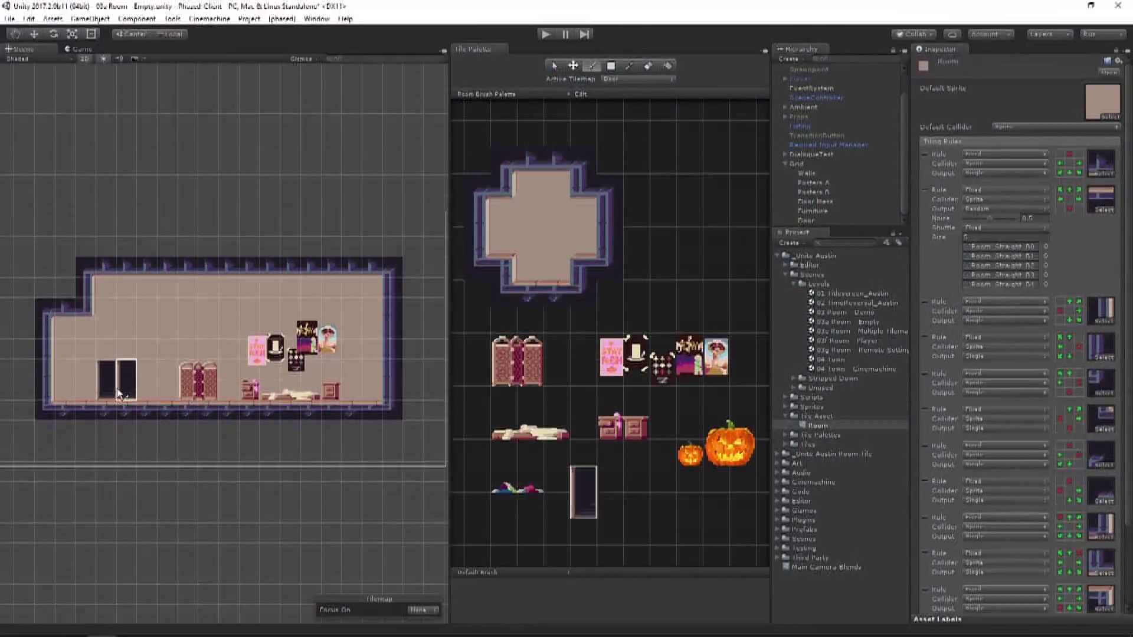
{"action": "left_click", "coordinate": [552, 66]}
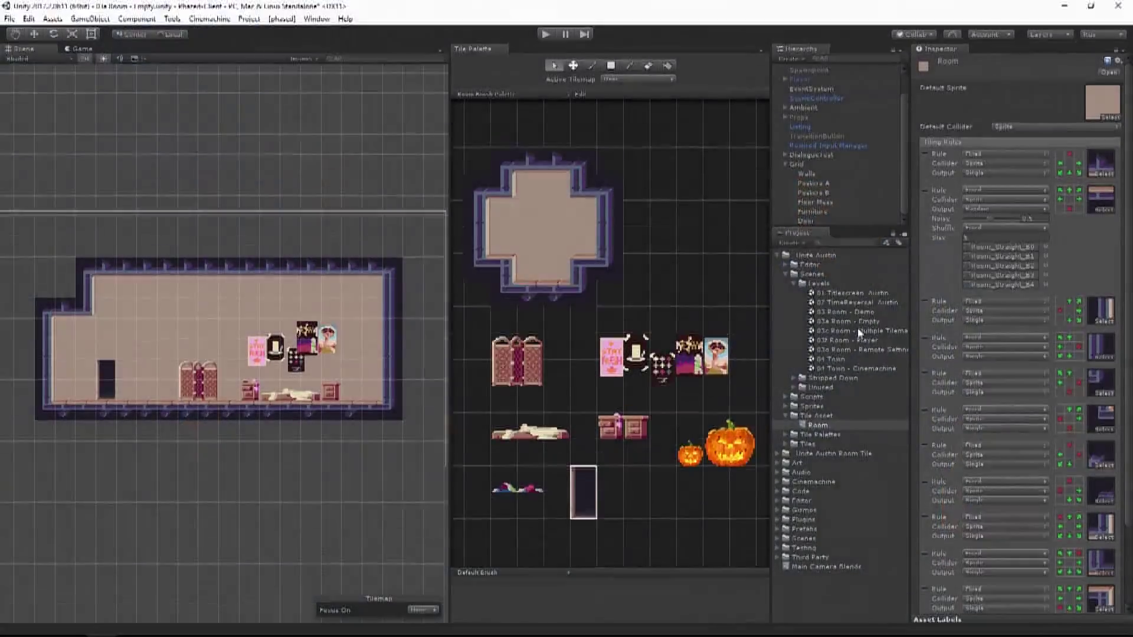
Step: Open 03c Room - Multiple Tilemaps without saving and activate the Props object
{"action": "double_click", "coordinate": [859, 331]}
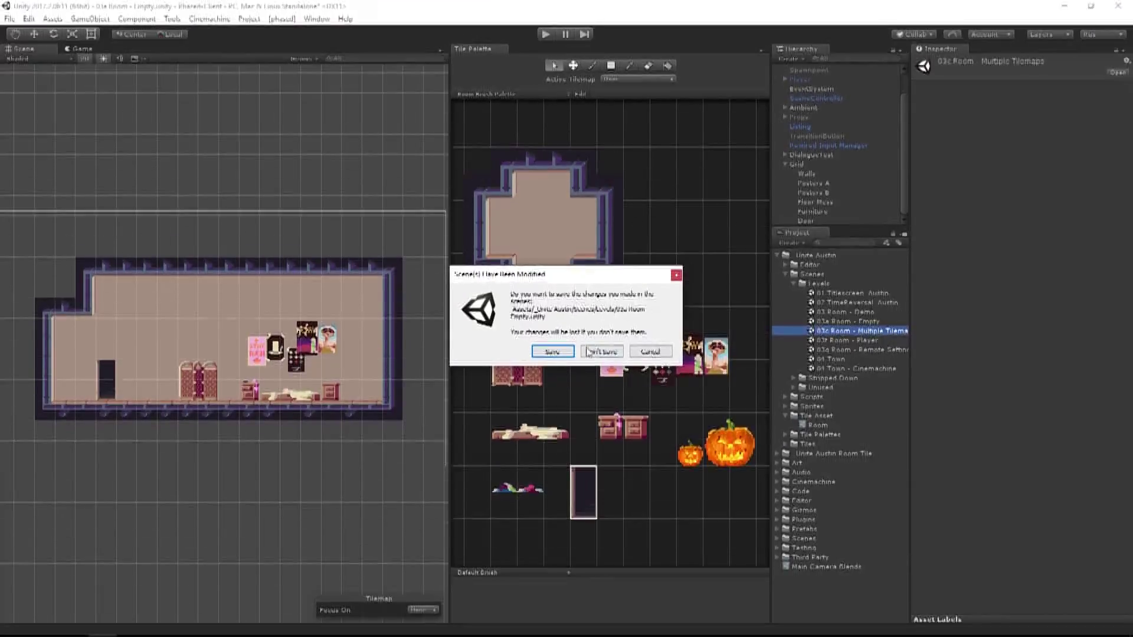
{"action": "left_click", "coordinate": [552, 352]}
{"action": "left_click", "coordinate": [784, 143]}
{"action": "left_click", "coordinate": [802, 145]}
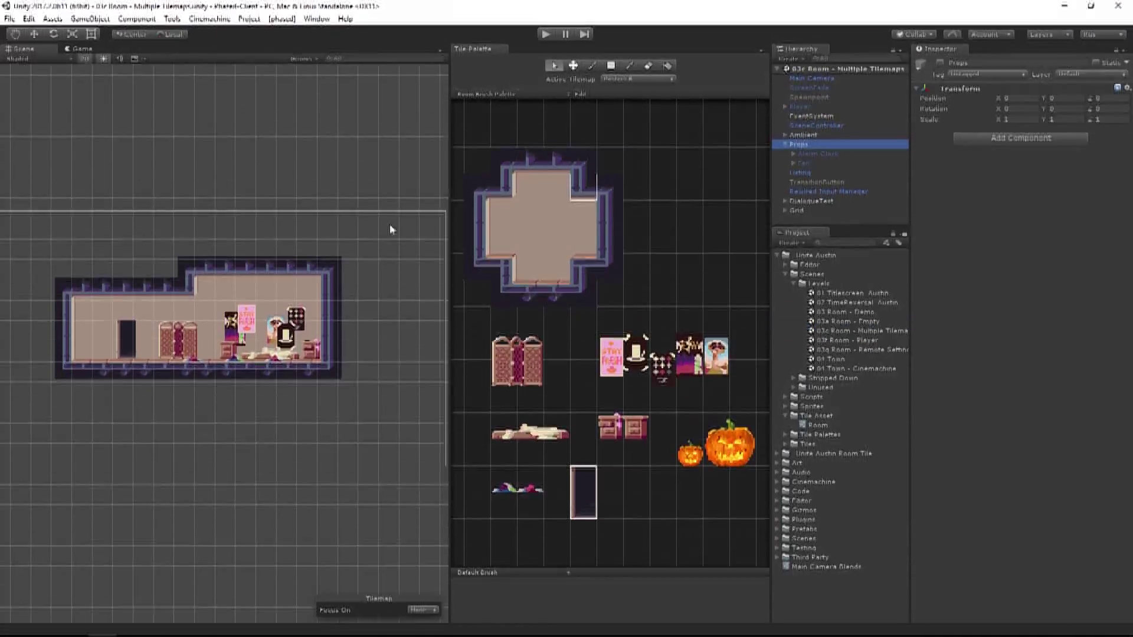
{"action": "scroll", "coordinate": [263, 371], "scroll_direction": "up", "scroll_amount": 3}
{"action": "left_click", "coordinate": [939, 63]}
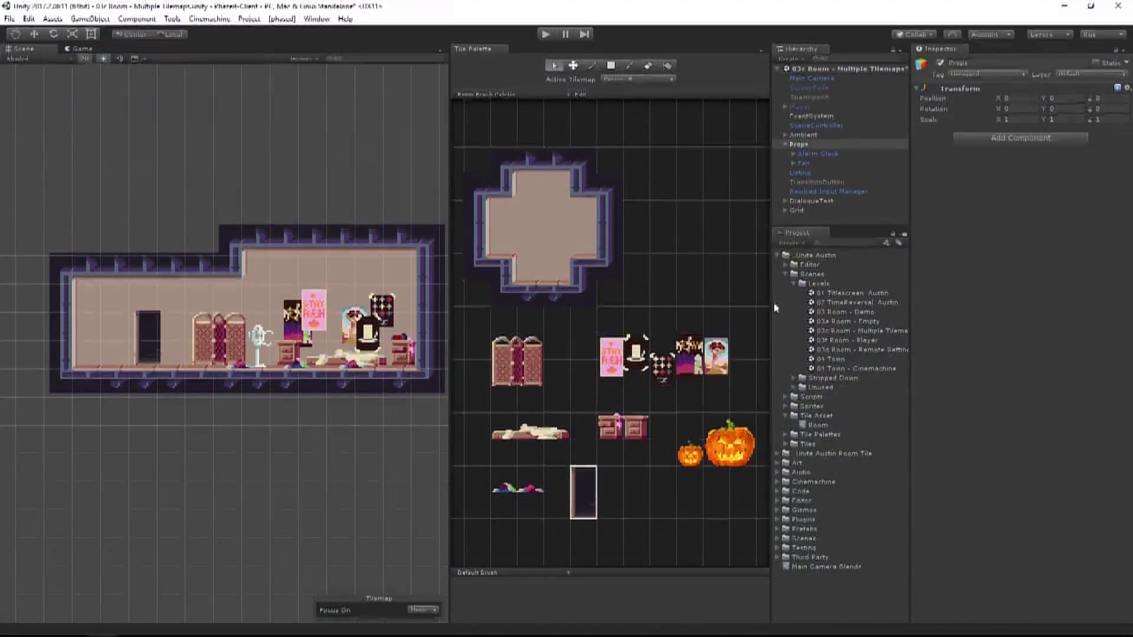
Step: Enable the Walls tilemap's Tilemap Collider 2D and tick Used By Composite
{"action": "left_click", "coordinate": [784, 210]}
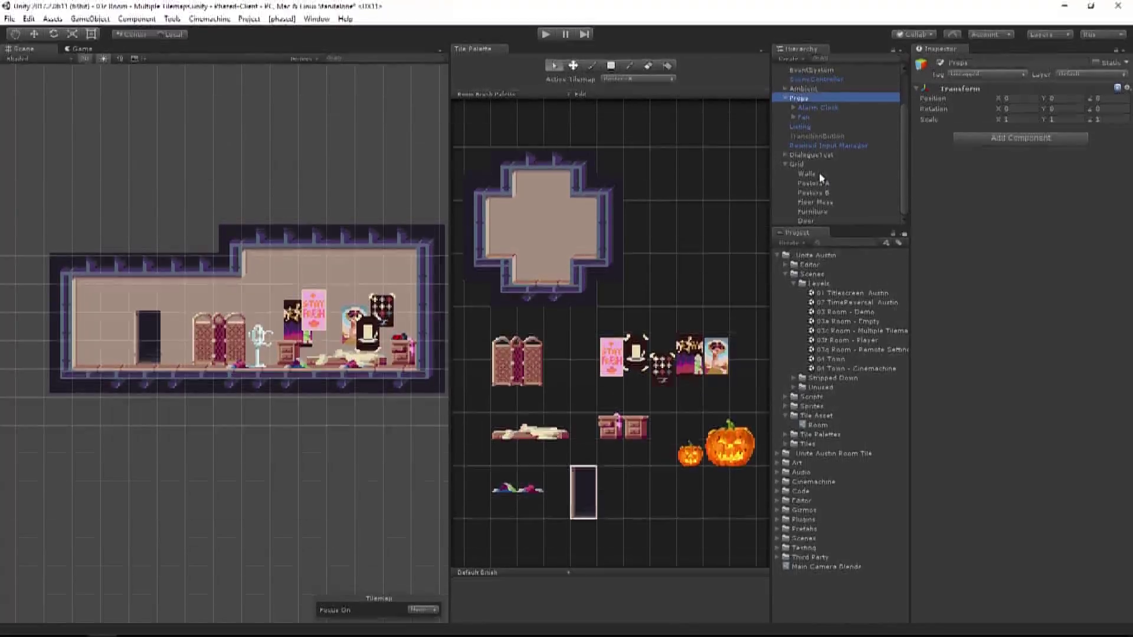
{"action": "left_click", "coordinate": [820, 174]}
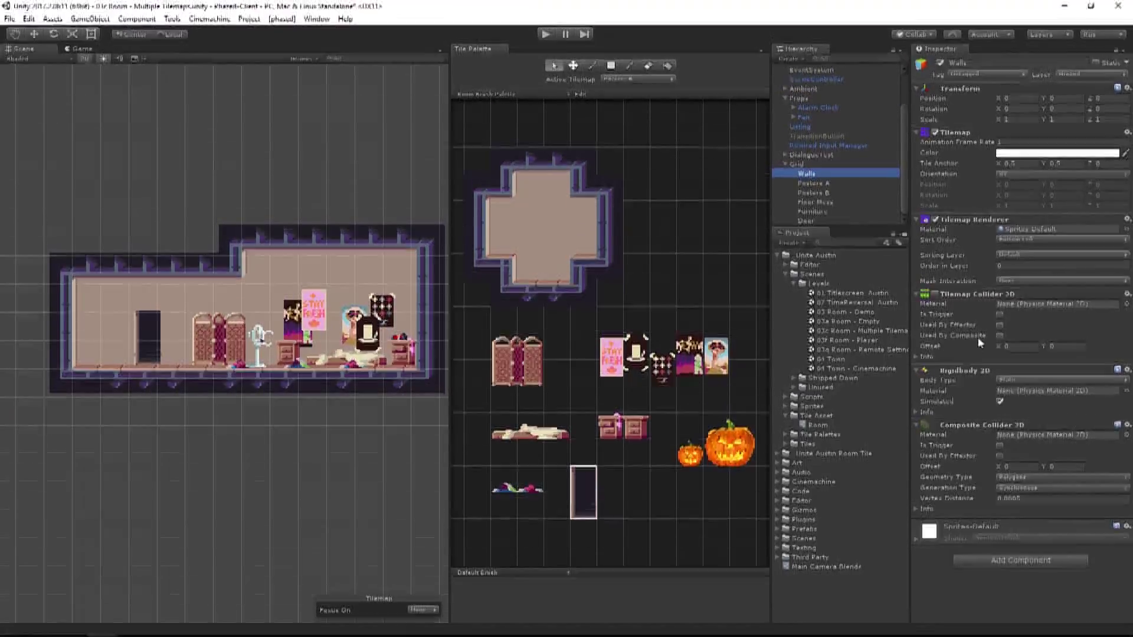
{"action": "left_click", "coordinate": [935, 293]}
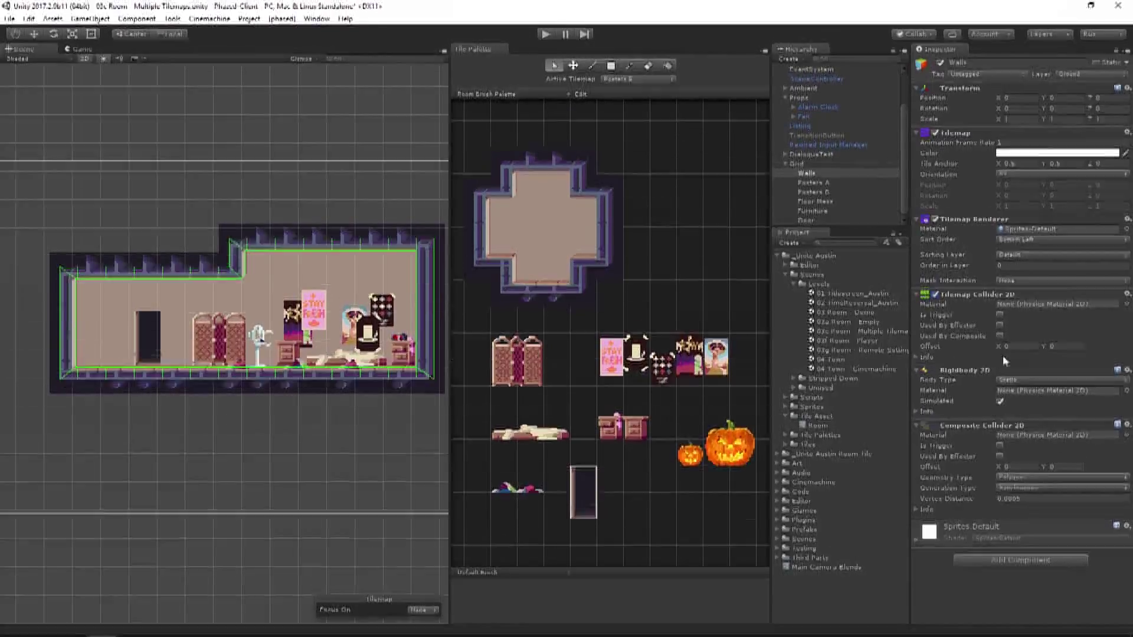
{"action": "left_click", "coordinate": [999, 336]}
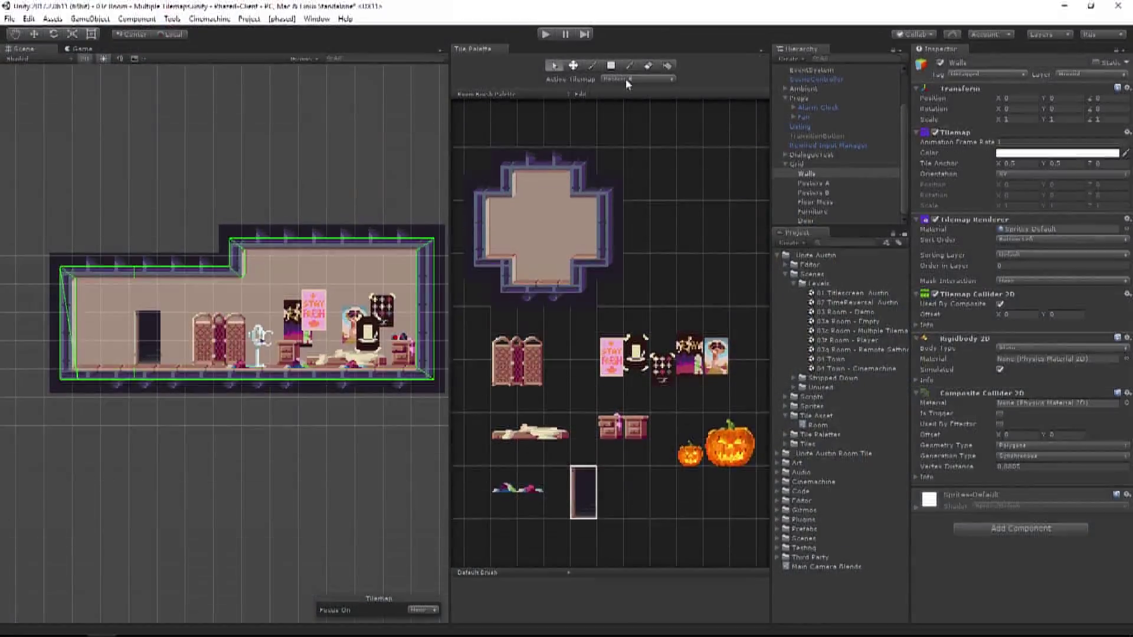
Step: Make Walls the active tilemap and pick the room's top-left corner tile
{"action": "left_click", "coordinate": [625, 79]}
{"action": "left_click", "coordinate": [625, 98]}
{"action": "left_click", "coordinate": [611, 65]}
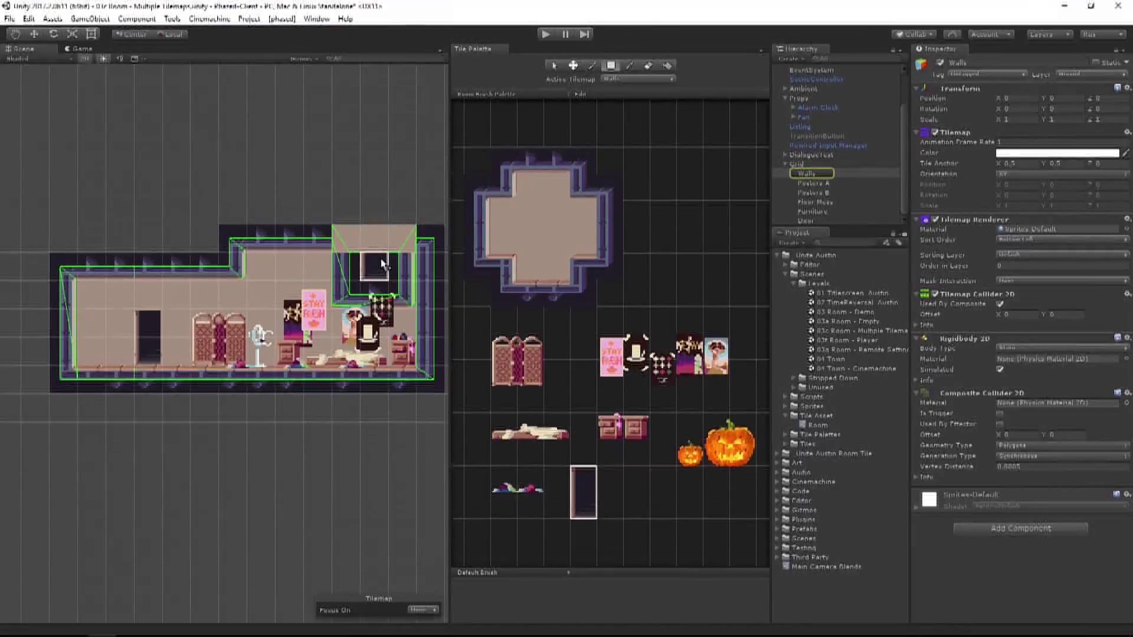
{"action": "left_click", "coordinate": [592, 65]}
{"action": "left_click", "coordinate": [525, 195]}
Step: Box-fill wall blocks above the room and its left section, then open 03f Room - Player
{"action": "key", "text": "u"}
{"action": "left_click", "coordinate": [265, 236]}
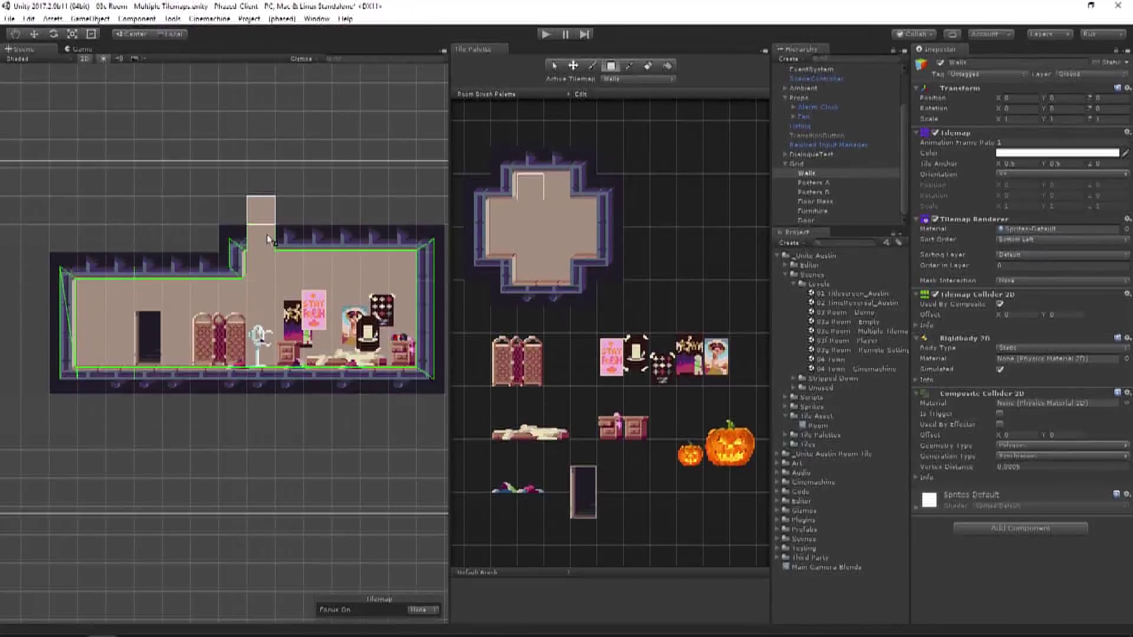
{"action": "left_click_drag", "start_coordinate": [269, 239], "coordinate": [404, 215]}
{"action": "left_click_drag", "start_coordinate": [242, 260], "coordinate": [115, 234]}
{"action": "left_click", "coordinate": [179, 247]}
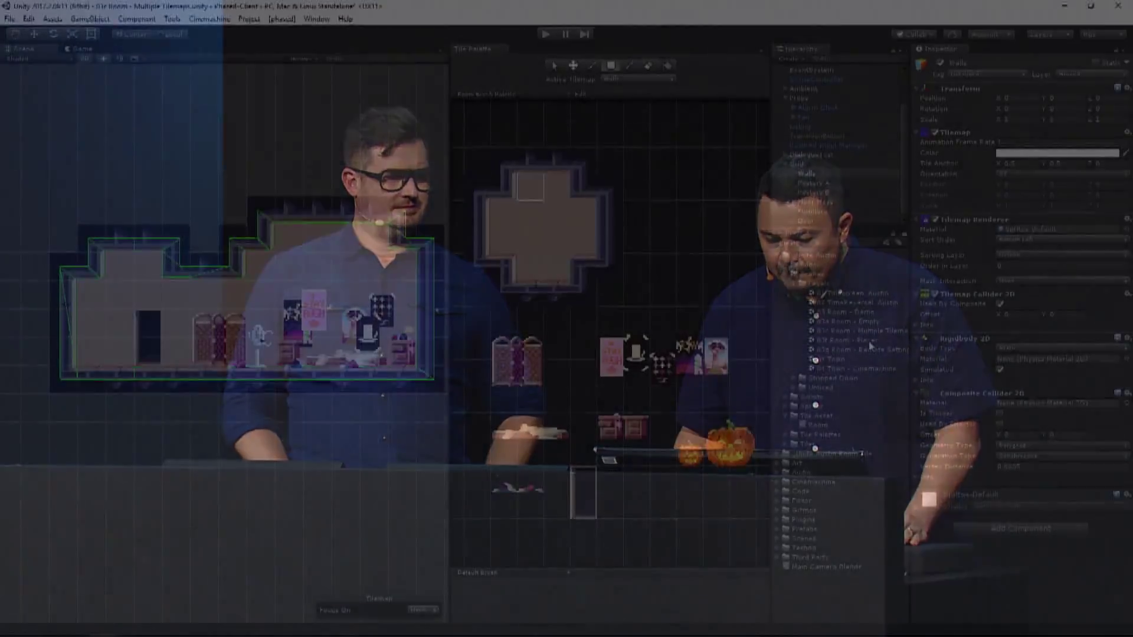
{"action": "double_click", "coordinate": [868, 341]}
{"action": "left_click", "coordinate": [597, 352]}
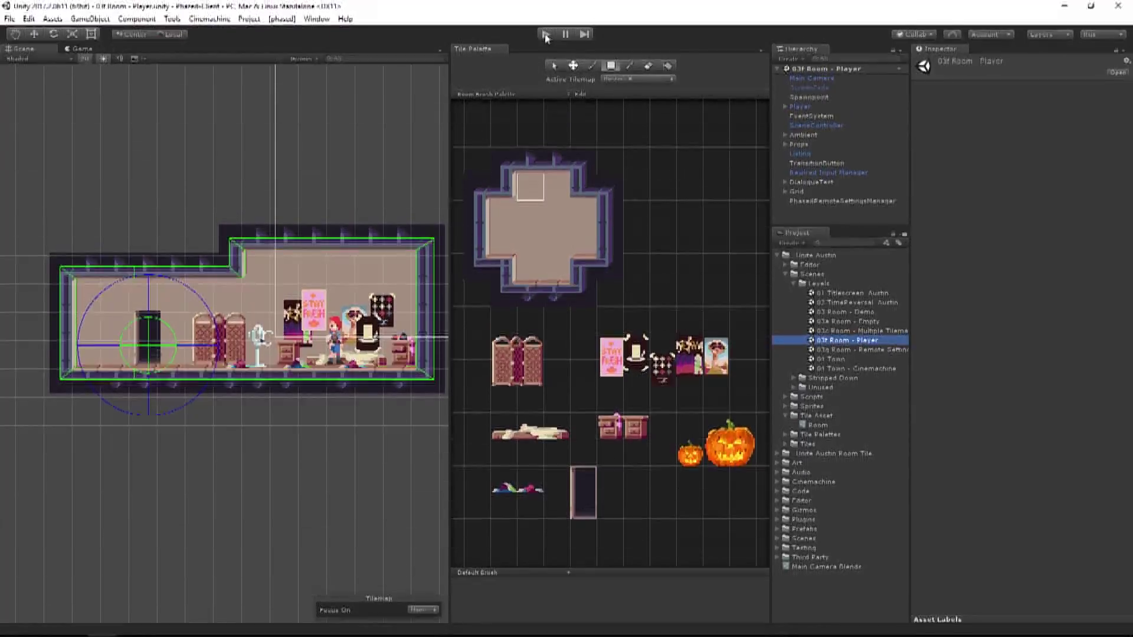
Step: Play the 03f Room - Player scene to test it, then stop play mode
{"action": "left_click", "coordinate": [546, 34]}
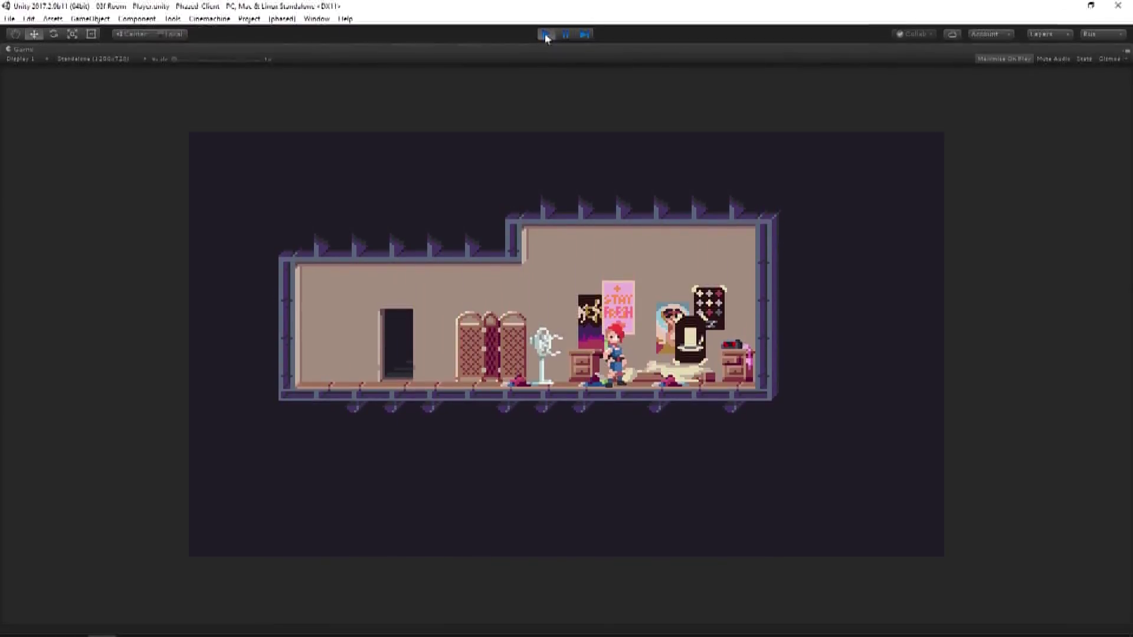
{"action": "left_click", "coordinate": [545, 35]}
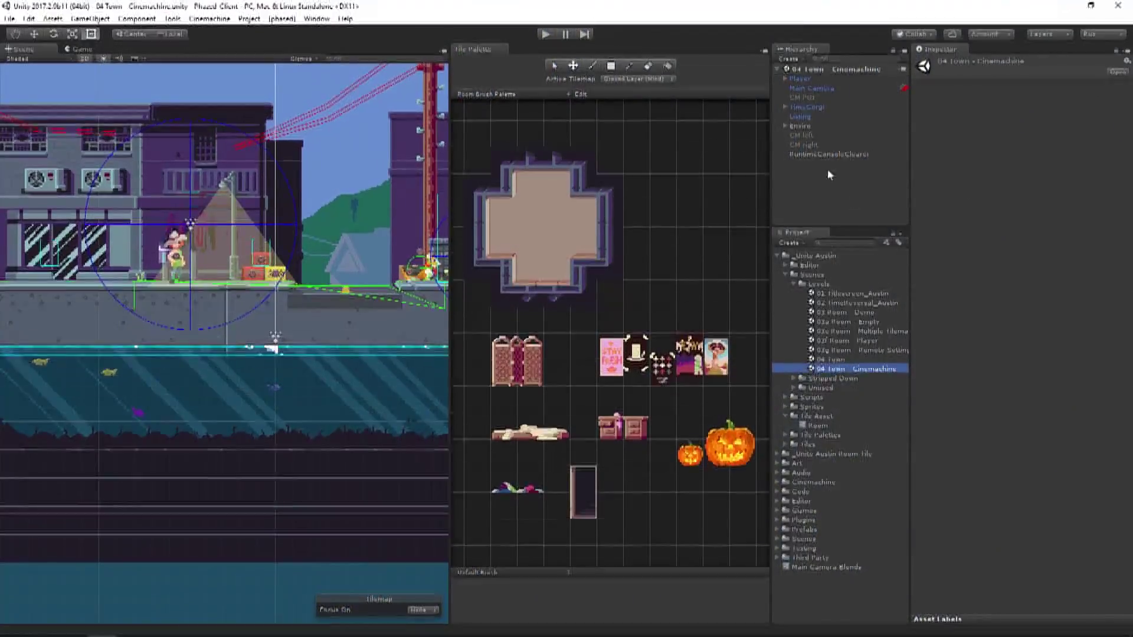
Step: Test-play the town scene, then switch the editor to the saved Adam layout
{"action": "left_click", "coordinate": [546, 33]}
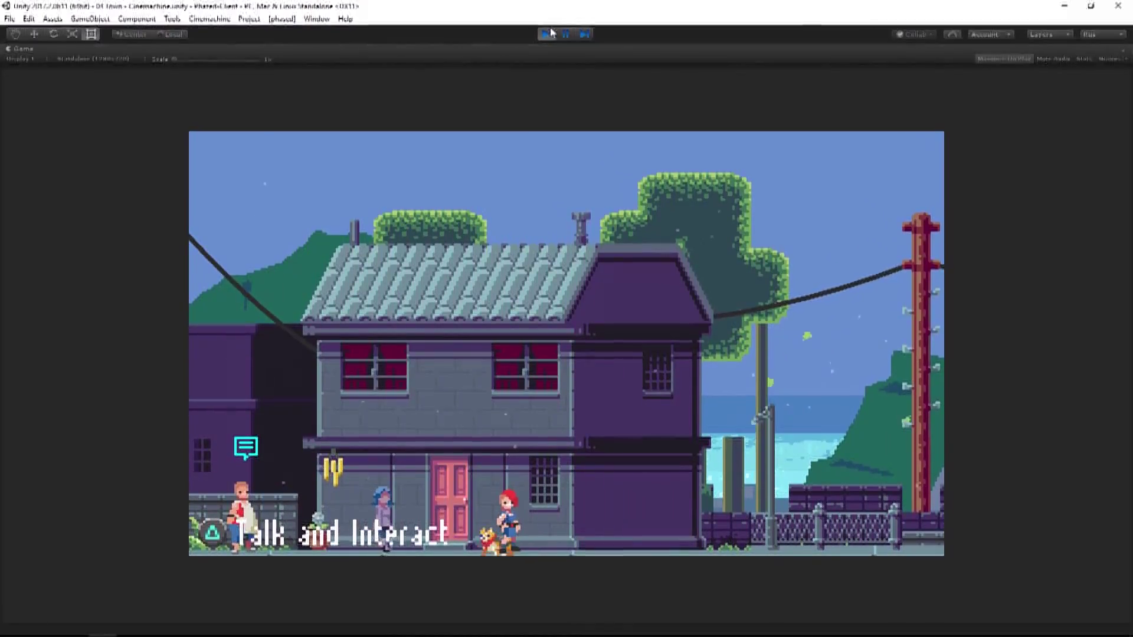
{"action": "left_click", "coordinate": [547, 35]}
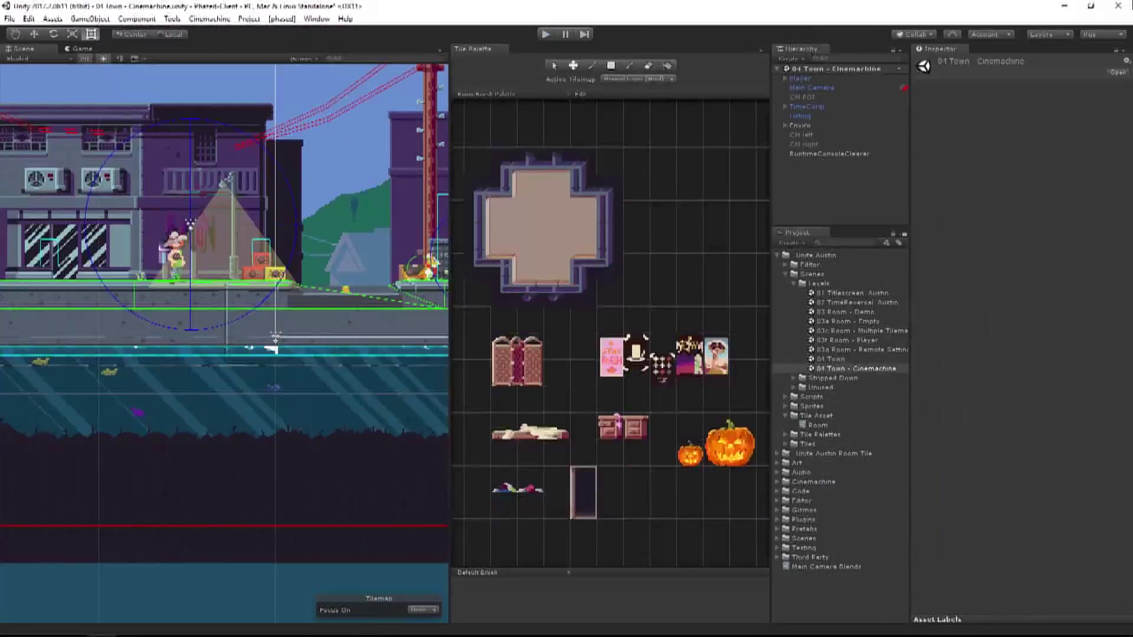
{"action": "left_click", "coordinate": [1118, 37]}
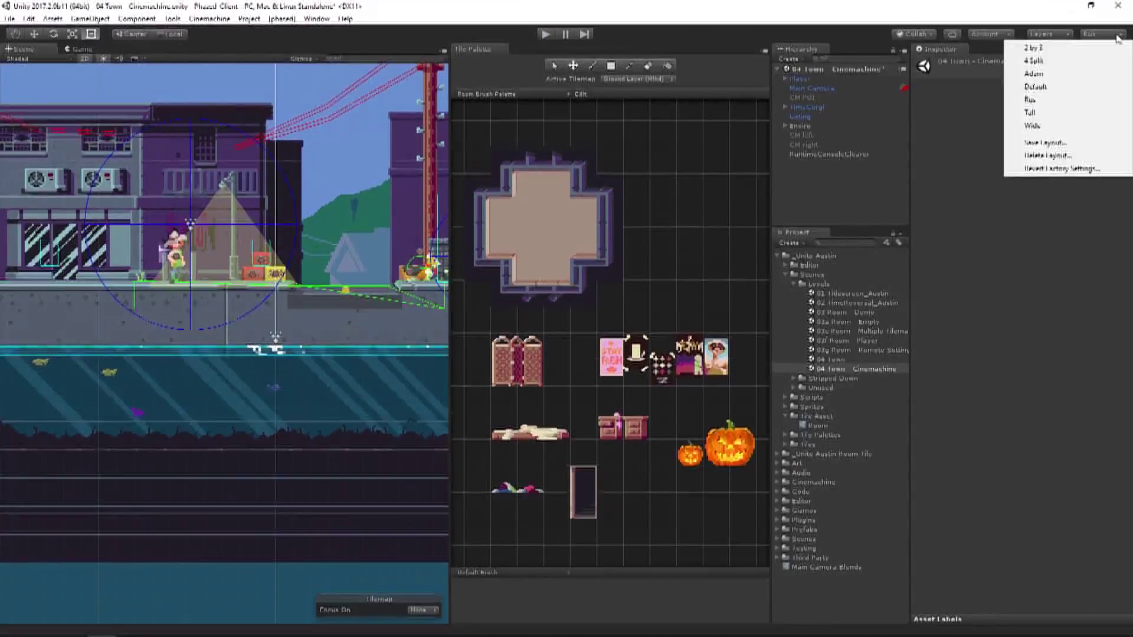
{"action": "left_click", "coordinate": [1065, 75]}
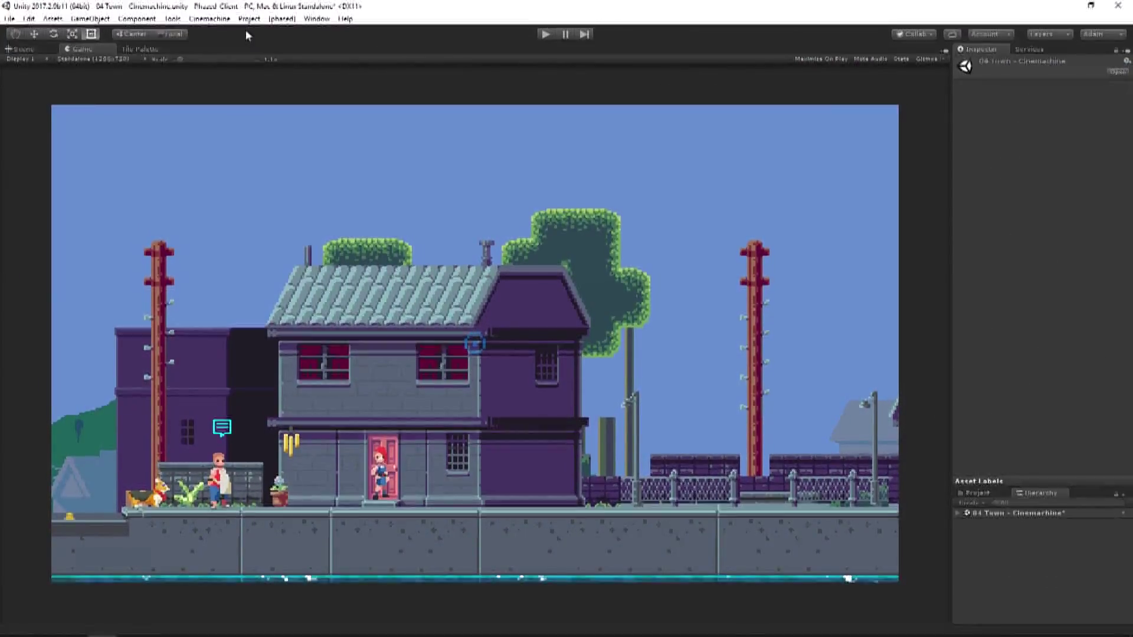
Step: Create a 2D camera CM vcam1, set its Follow to Player and orthographic size to 7.45
{"action": "left_click", "coordinate": [213, 19]}
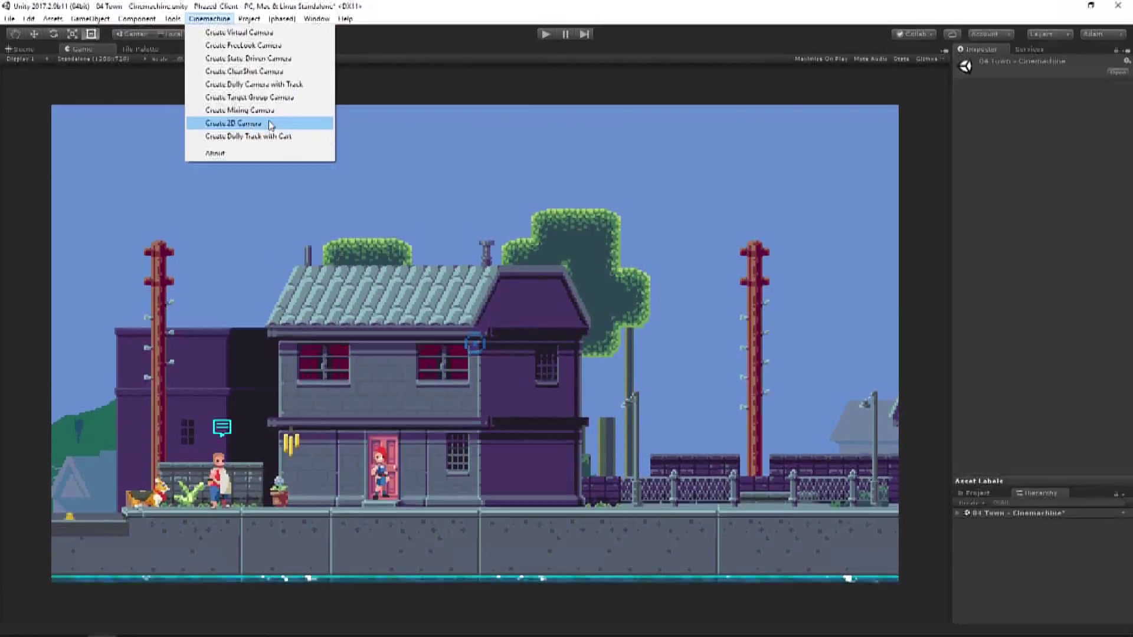
{"action": "left_click", "coordinate": [271, 124]}
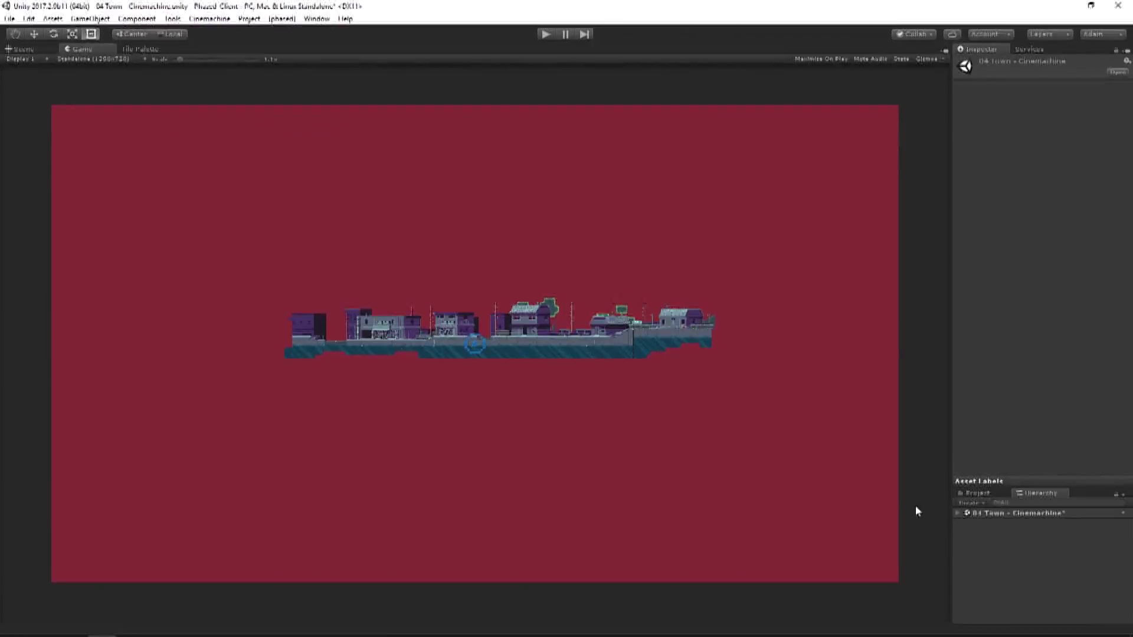
{"action": "left_click", "coordinate": [957, 513]}
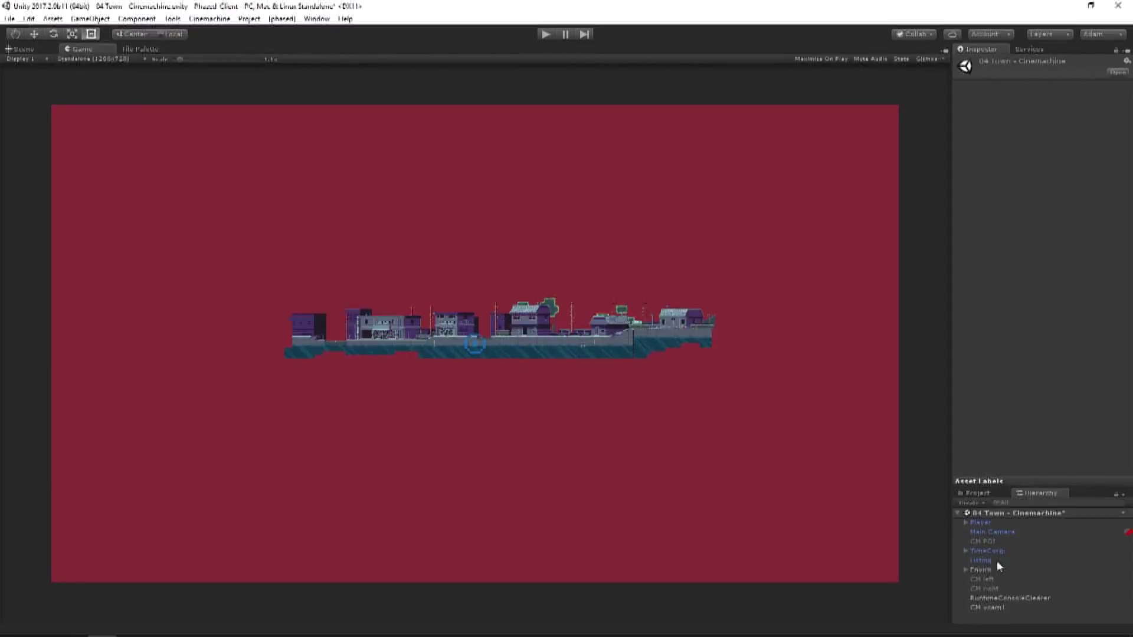
{"action": "left_click", "coordinate": [988, 608]}
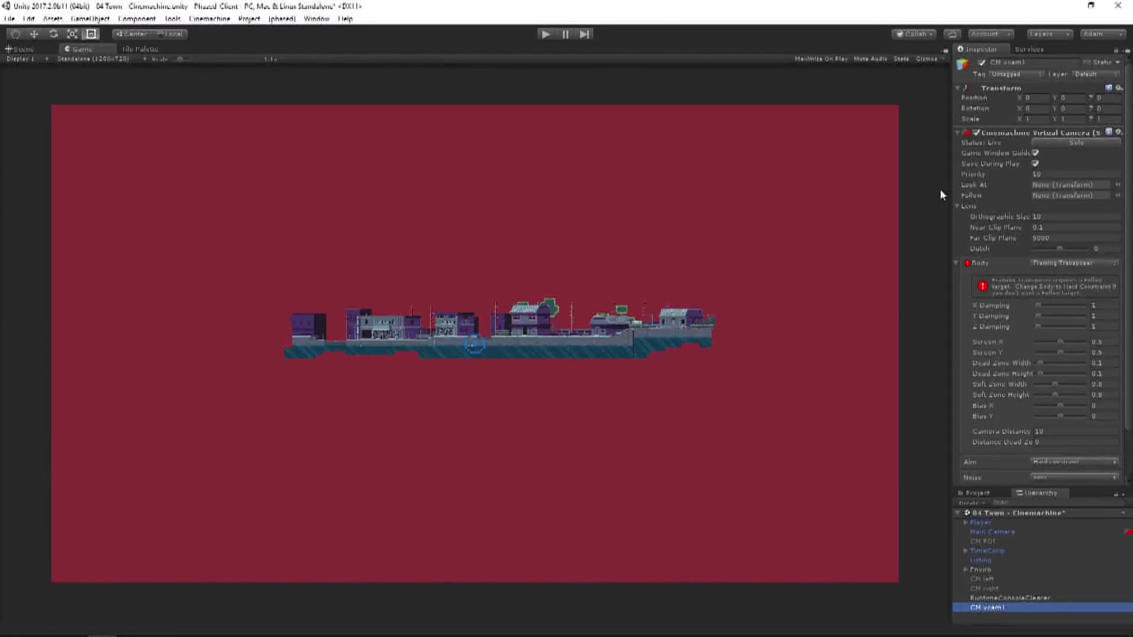
{"action": "left_click_drag", "start_coordinate": [981, 522], "coordinate": [1056, 177]}
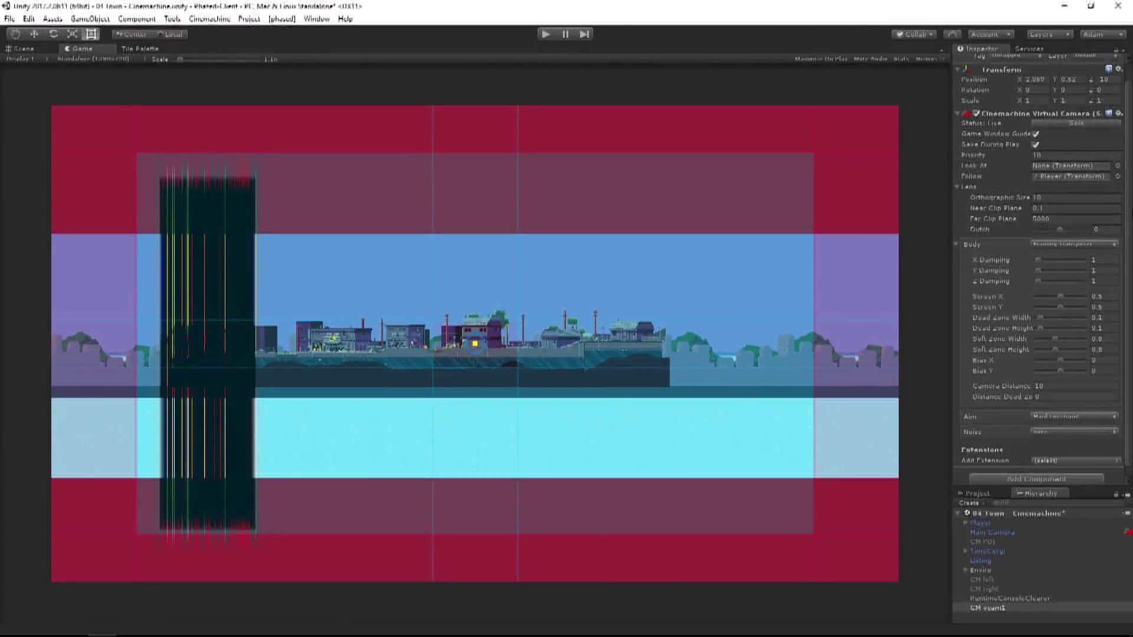
{"action": "left_click_drag", "start_coordinate": [1010, 198], "coordinate": [960, 204]}
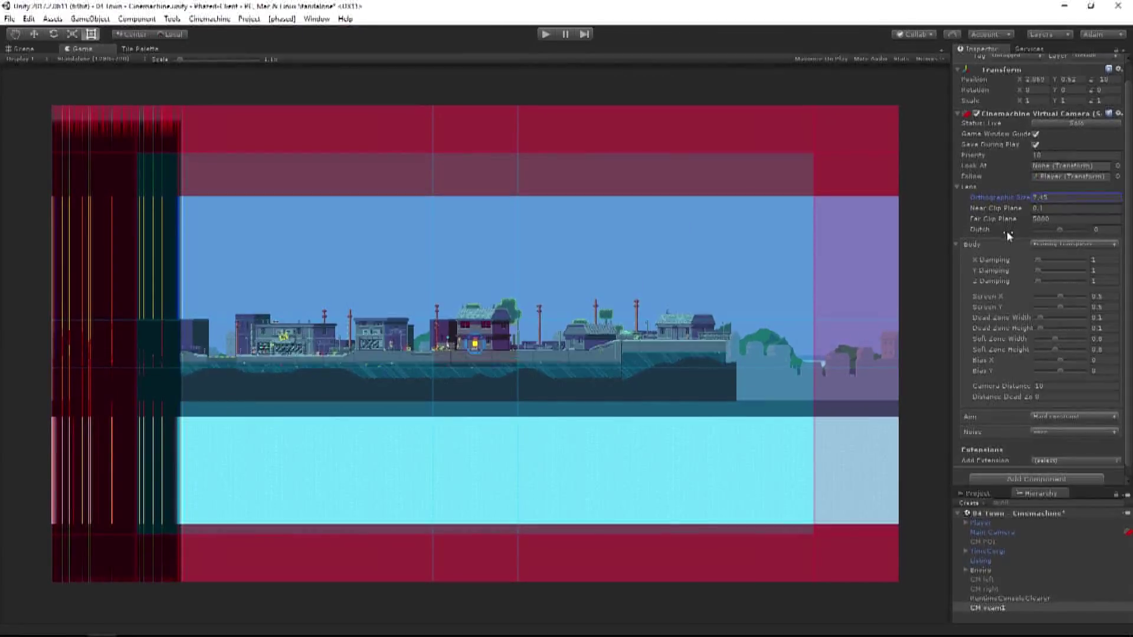
Step: Zoom CM vcam1 in to orthographic size 3.68 and shift the player's position in the frame
{"action": "left_click_drag", "start_coordinate": [1003, 200], "coordinate": [973, 201]}
{"action": "left_click_drag", "start_coordinate": [413, 354], "coordinate": [499, 372]}
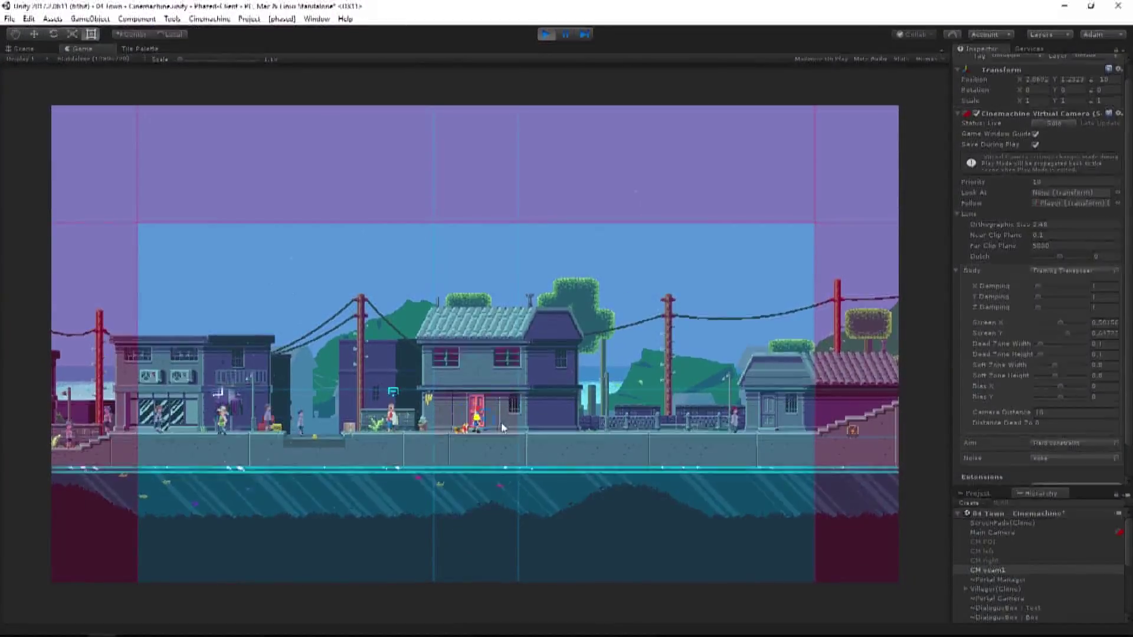
Step: Walk the player right while zooming the camera in to orthographic size 1.65
{"action": "key", "text": "Right"}
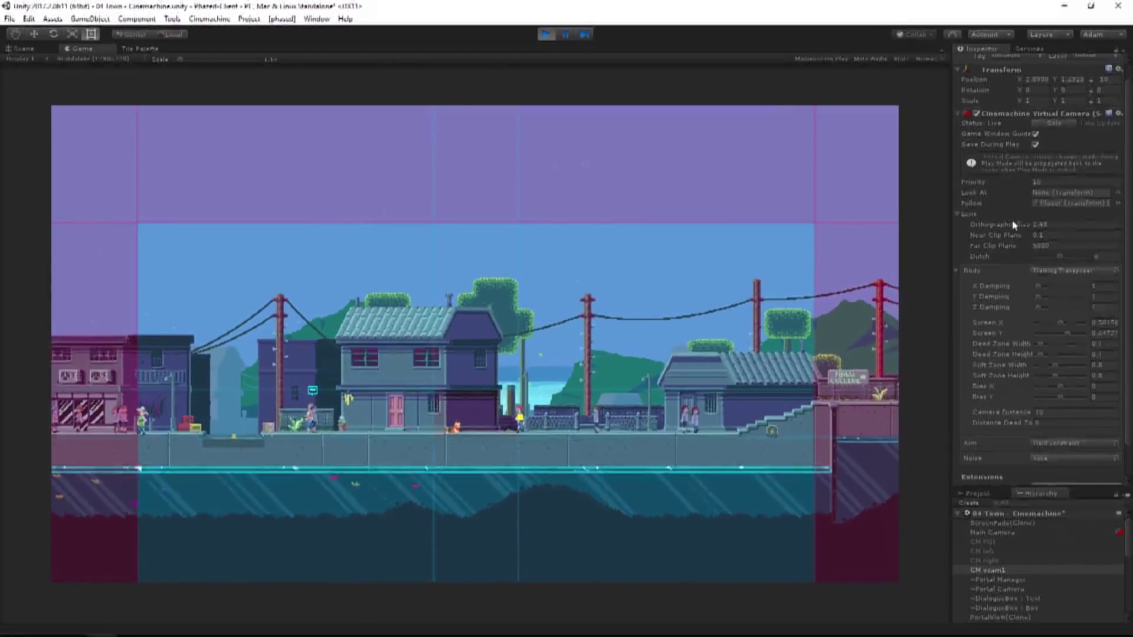
{"action": "left_click_drag", "start_coordinate": [1011, 224], "coordinate": [994, 227]}
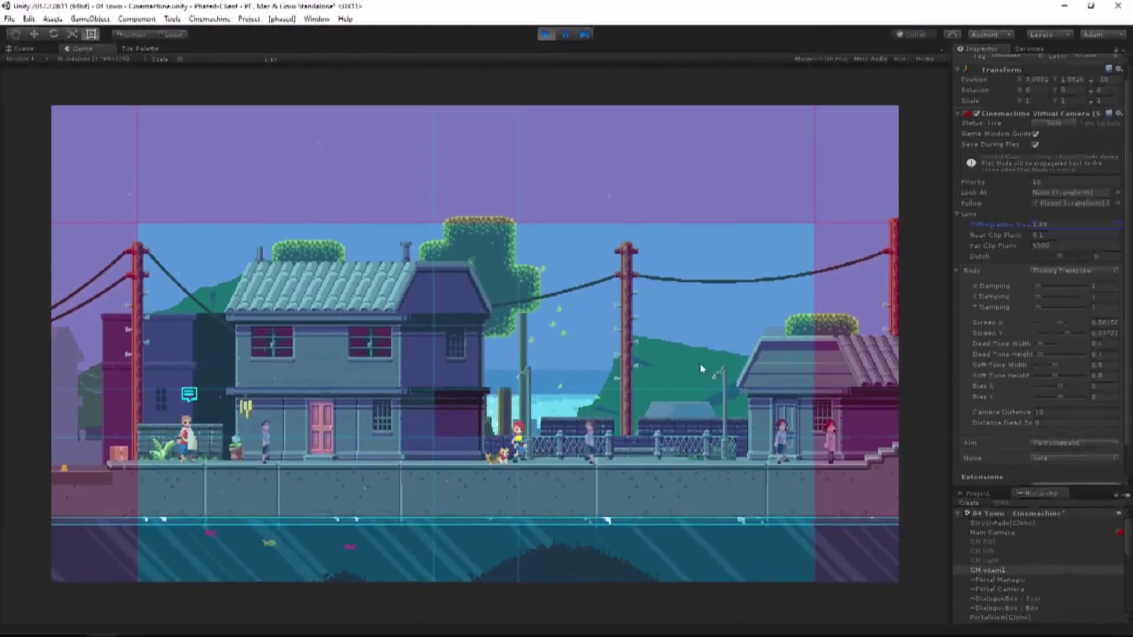
{"action": "key", "text": "Right"}
{"action": "left_click", "coordinate": [612, 392]}
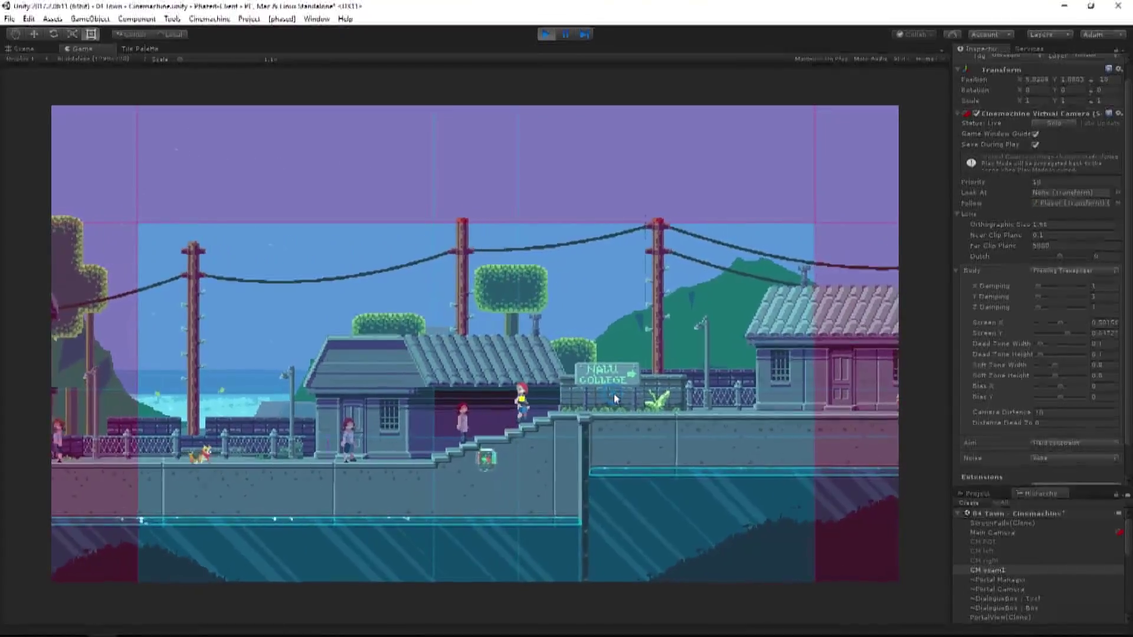
{"action": "left_click", "coordinate": [614, 393]}
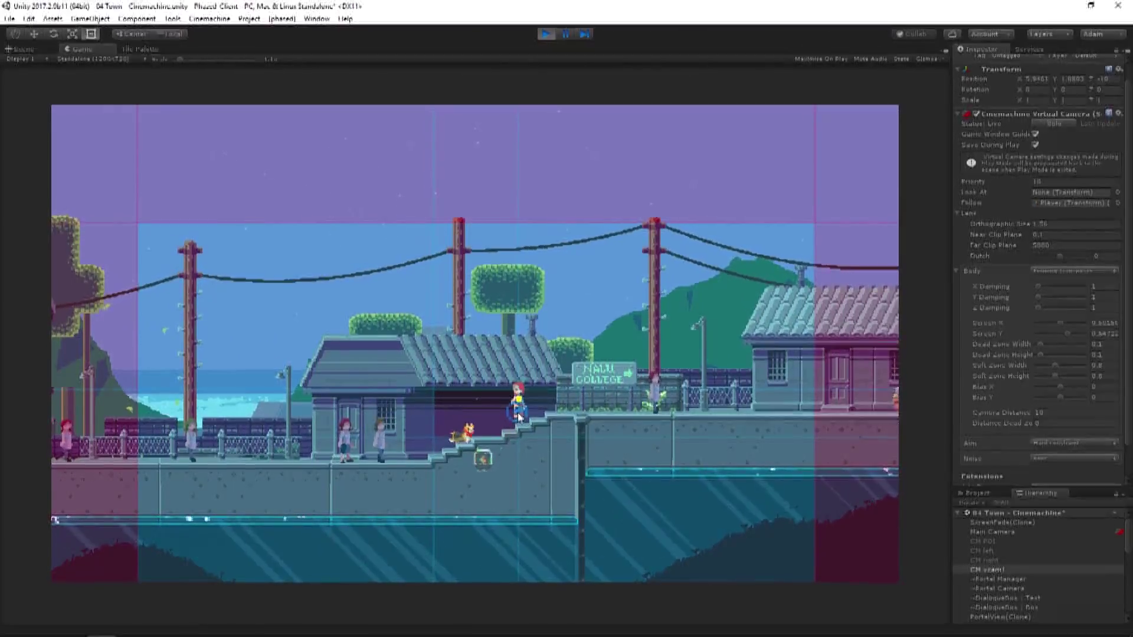
Step: Narrow dead zone width to 0.04843, set size 1.74, refine framing, and remove X damping
{"action": "left_click_drag", "start_coordinate": [515, 415], "coordinate": [497, 415]}
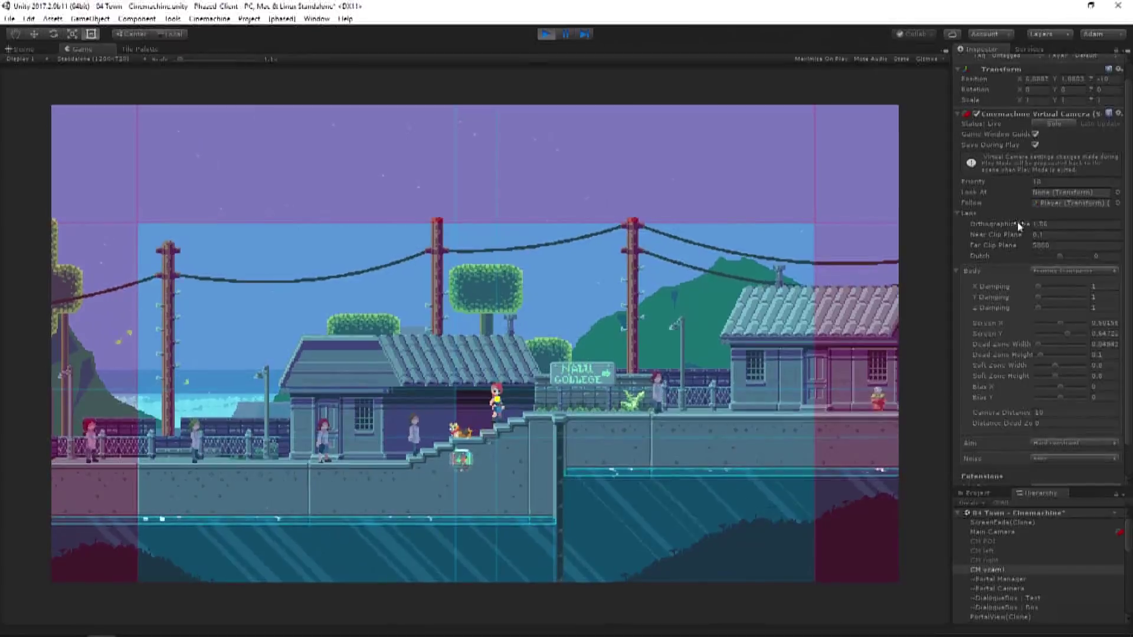
{"action": "left_click_drag", "start_coordinate": [1017, 226], "coordinate": [1009, 233]}
{"action": "left_click_drag", "start_coordinate": [494, 413], "coordinate": [562, 413]}
{"action": "key", "text": "Left"}
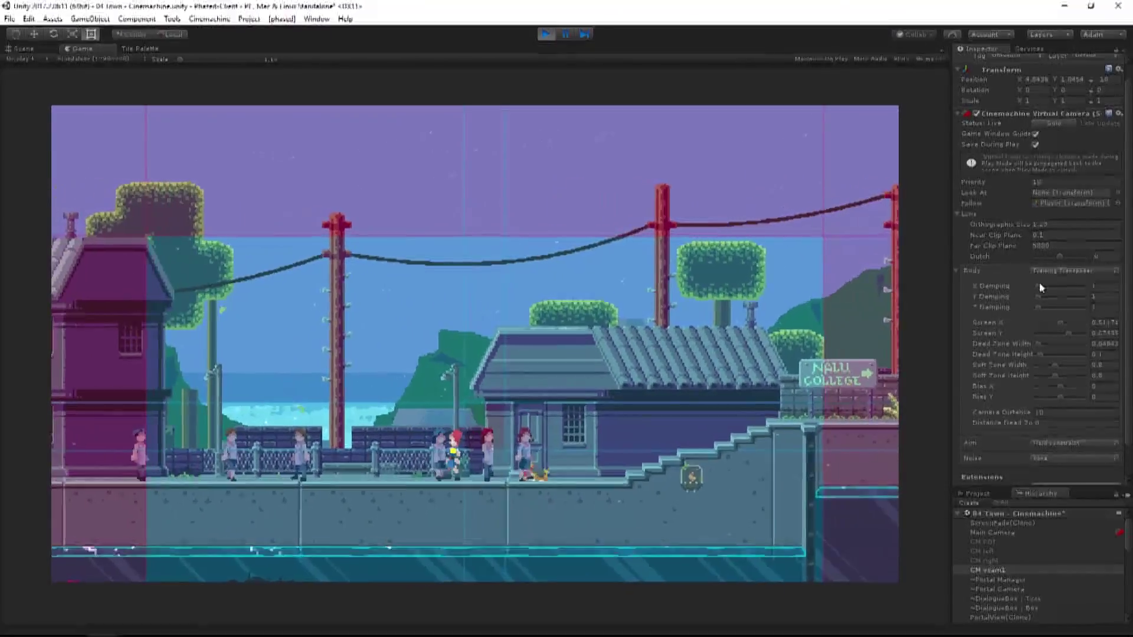
{"action": "left_click", "coordinate": [1038, 285]}
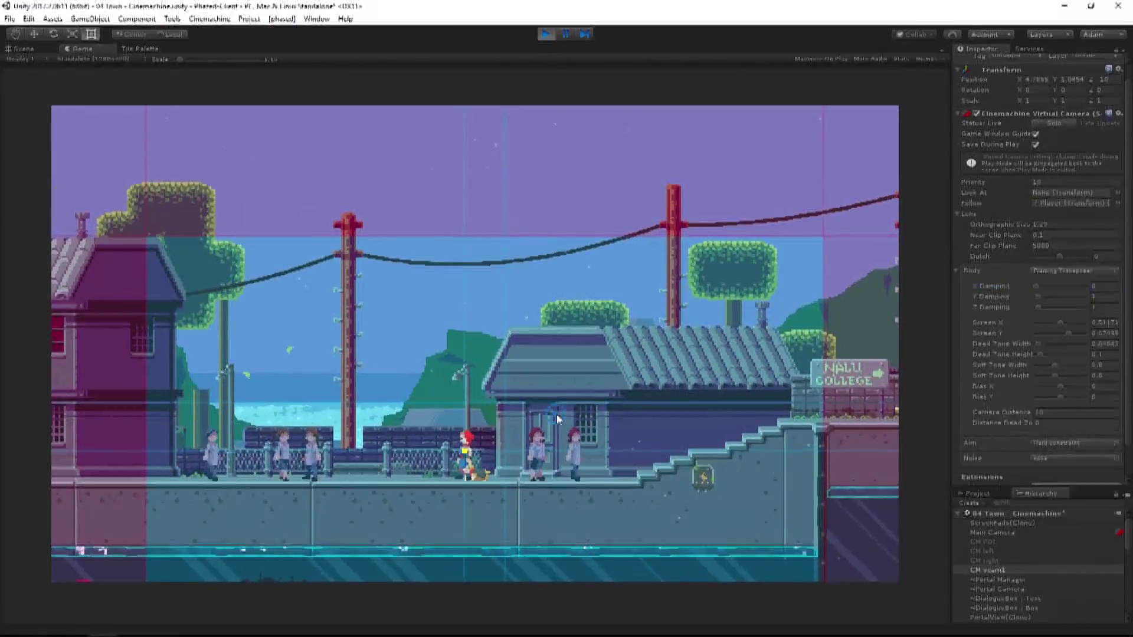
{"action": "key", "text": "Left"}
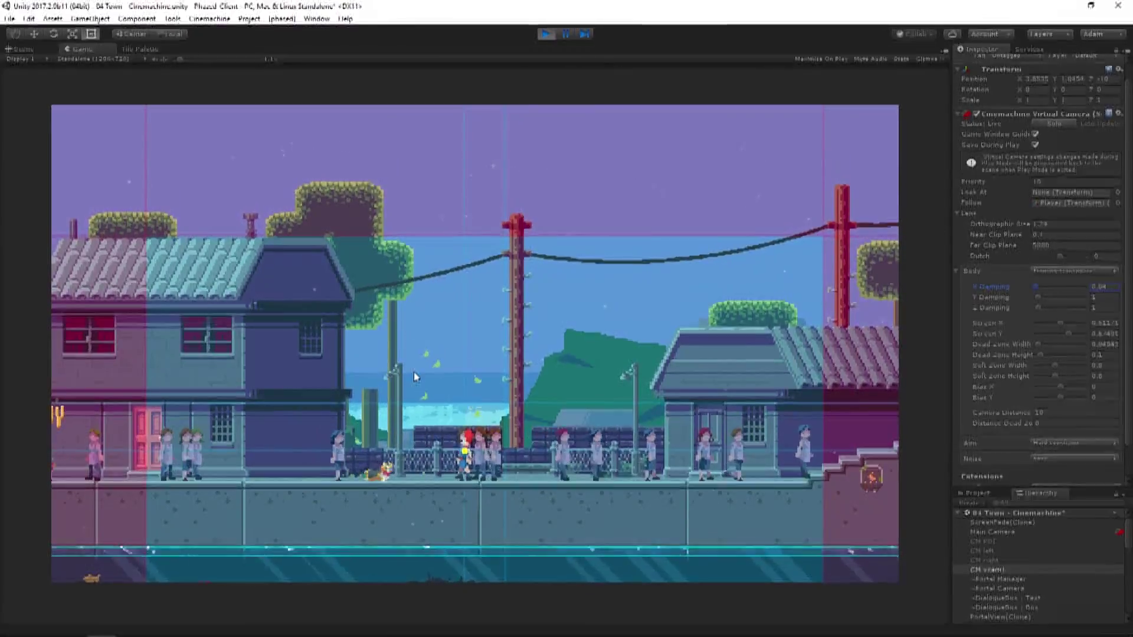
Step: Walk the player left to the WOW TV shop, trigger its storm-warning dialogue, and select CM POI
{"action": "key", "text": "Left"}
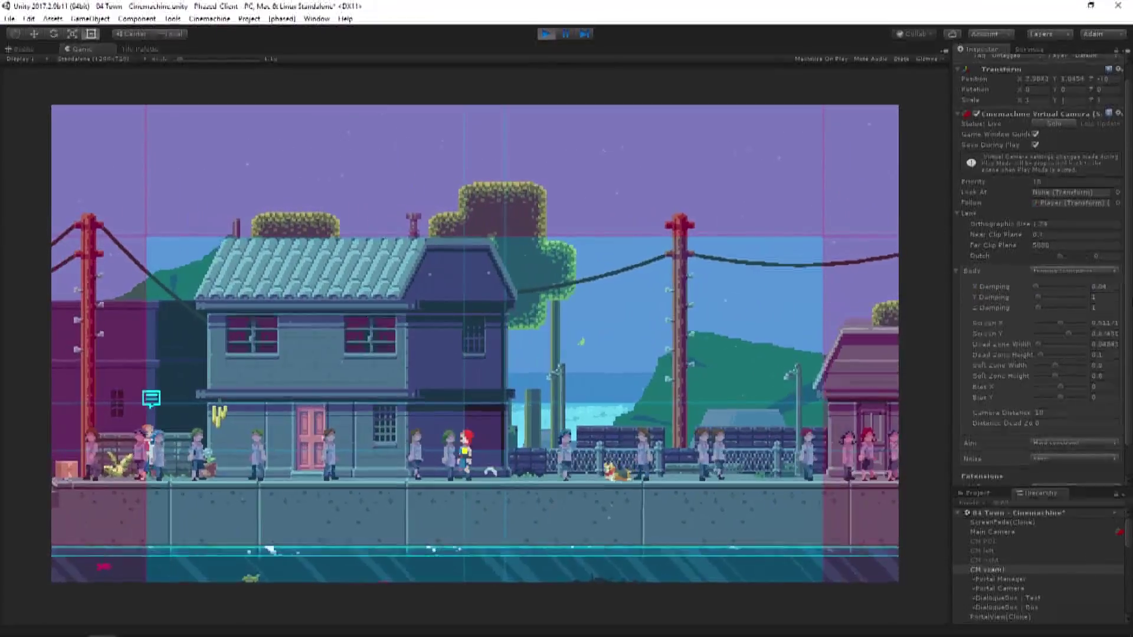
{"action": "key", "text": "Left"}
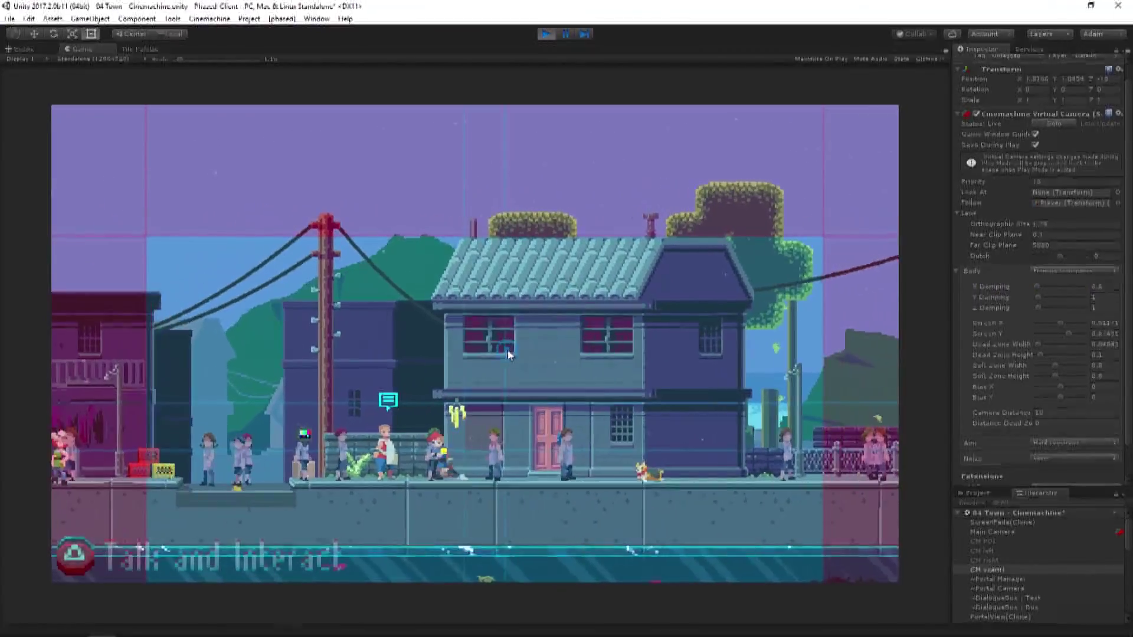
{"action": "key", "text": "Left"}
{"action": "key", "text": "Left"}
{"action": "key", "text": "Left"}
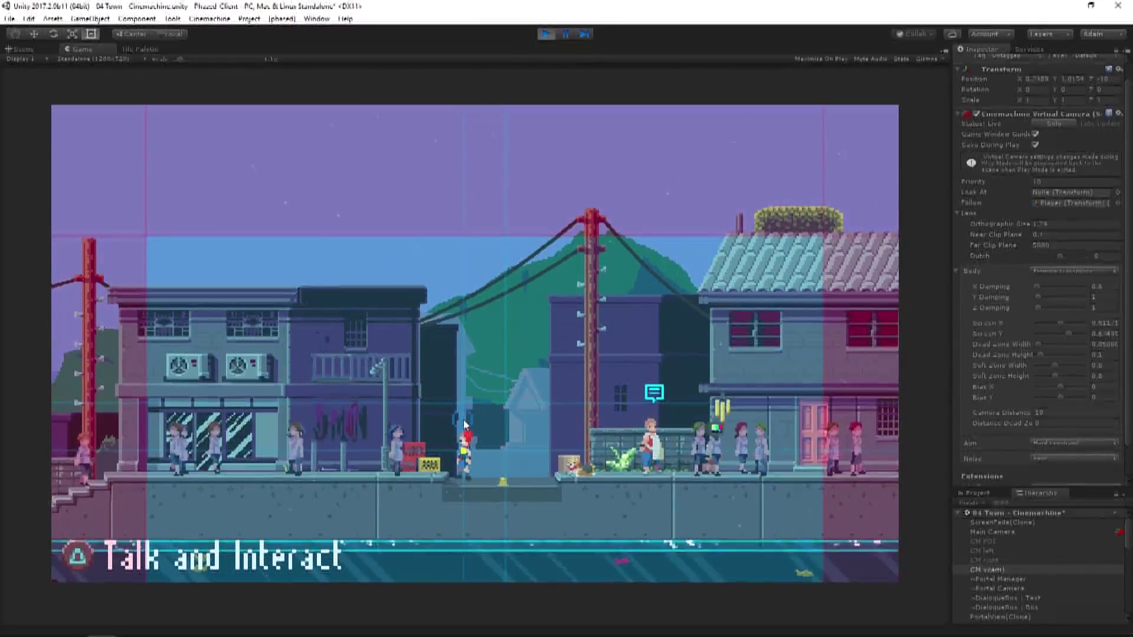
{"action": "key", "text": "Left"}
{"action": "key", "text": "Left"}
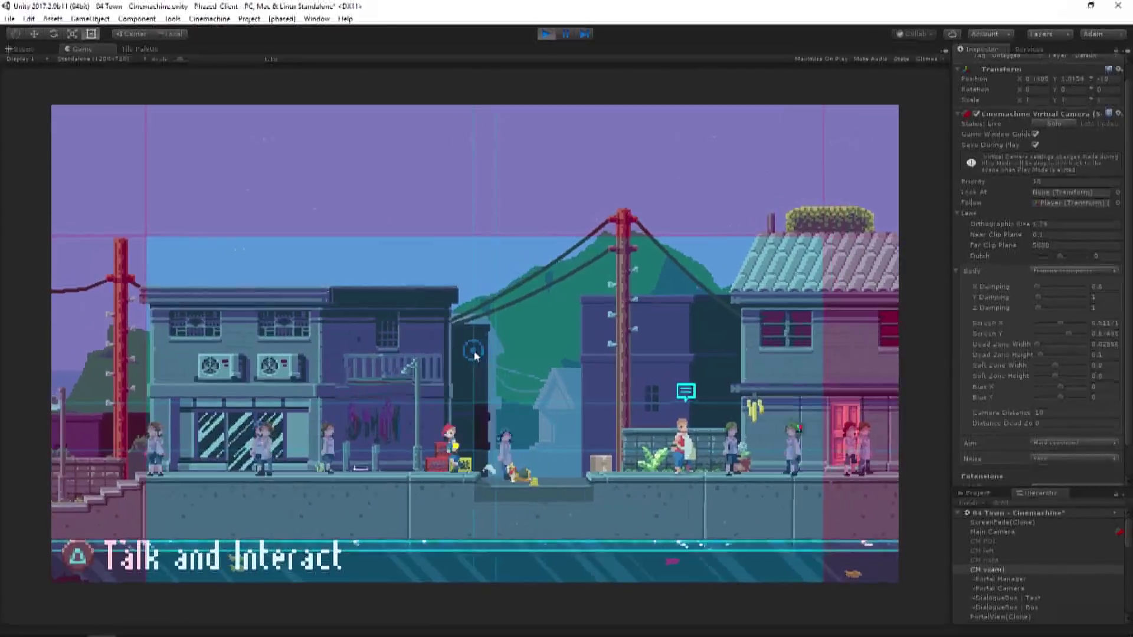
{"action": "key", "text": "Left"}
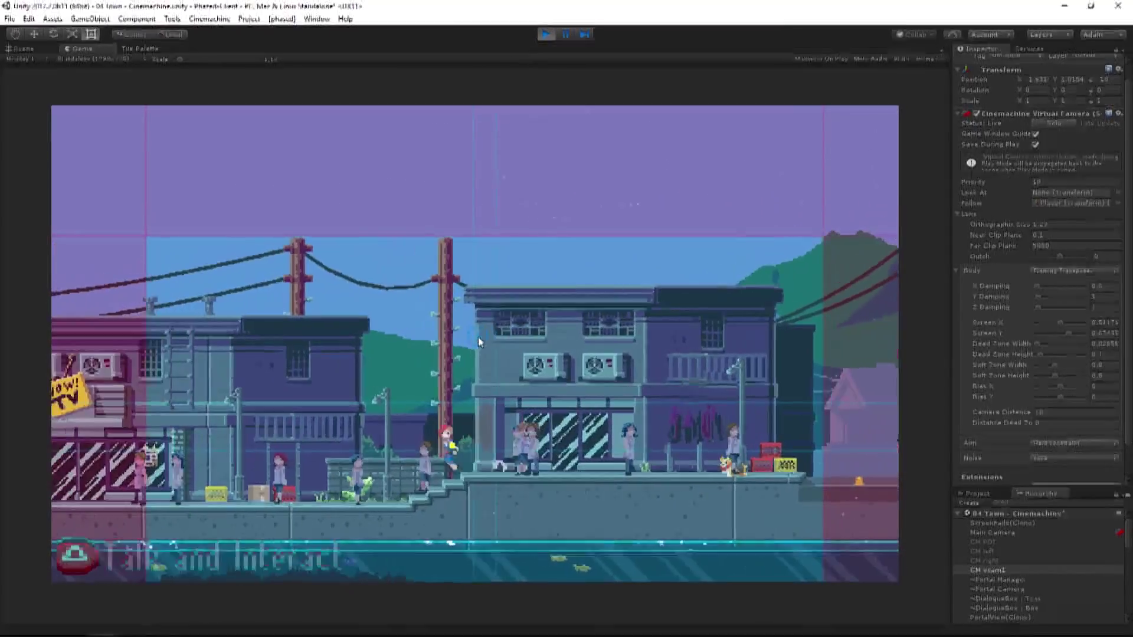
{"action": "key", "text": "Left"}
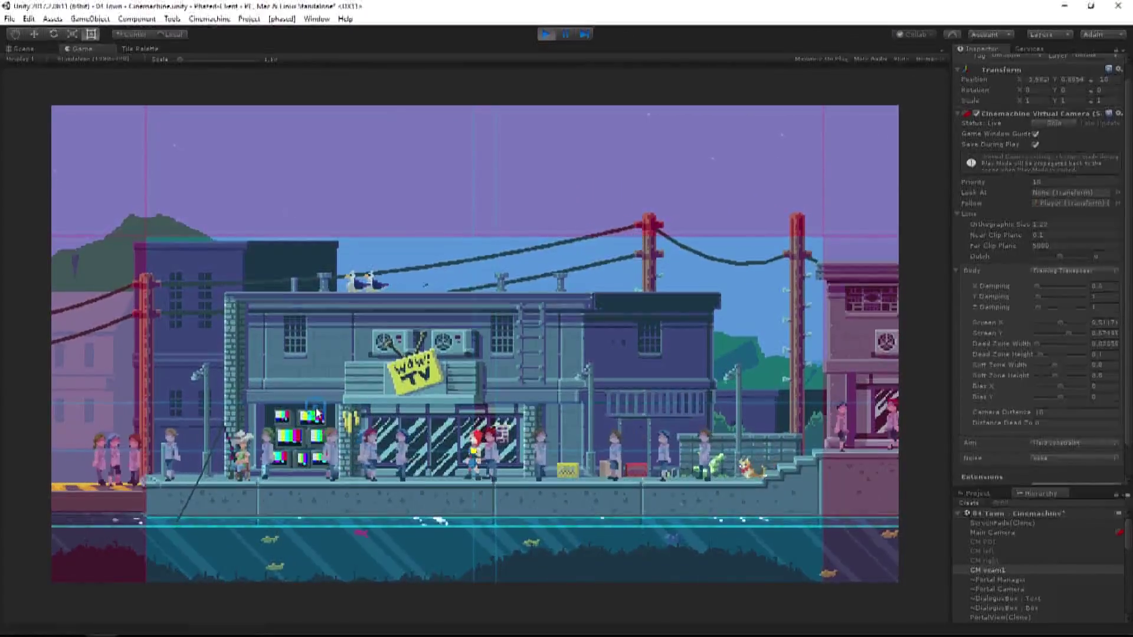
{"action": "left_click", "coordinate": [377, 406]}
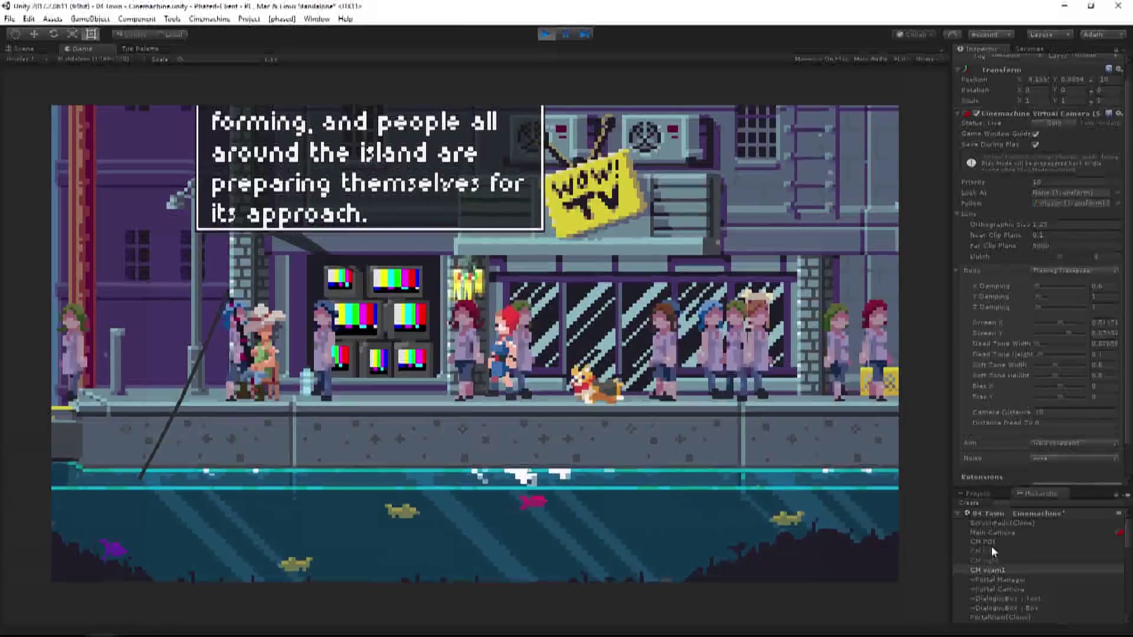
{"action": "left_click", "coordinate": [989, 542]}
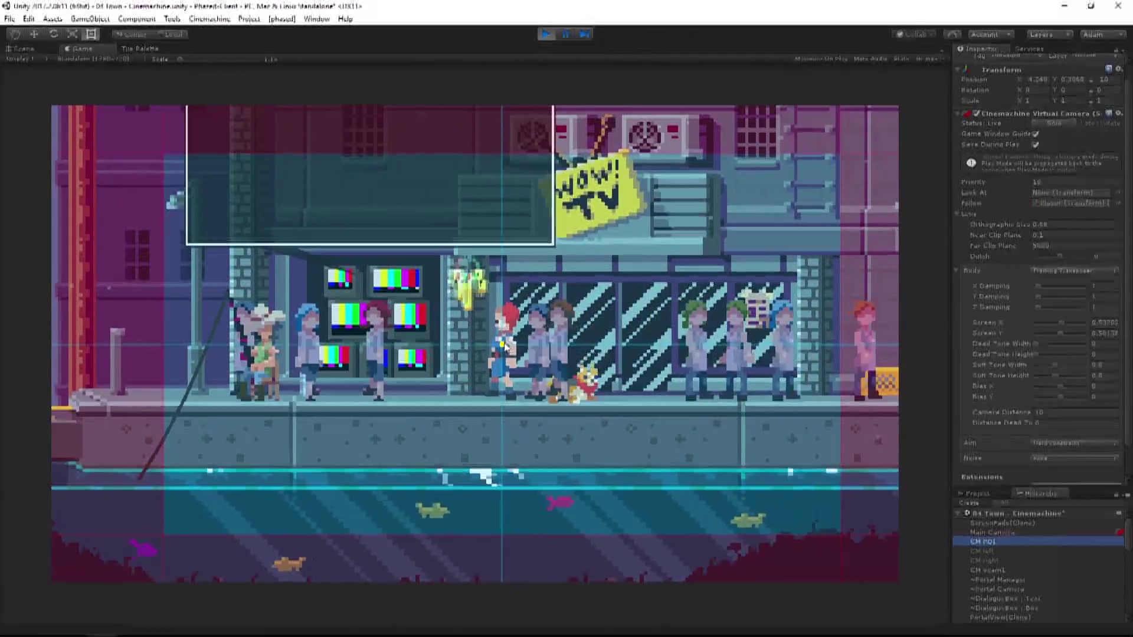